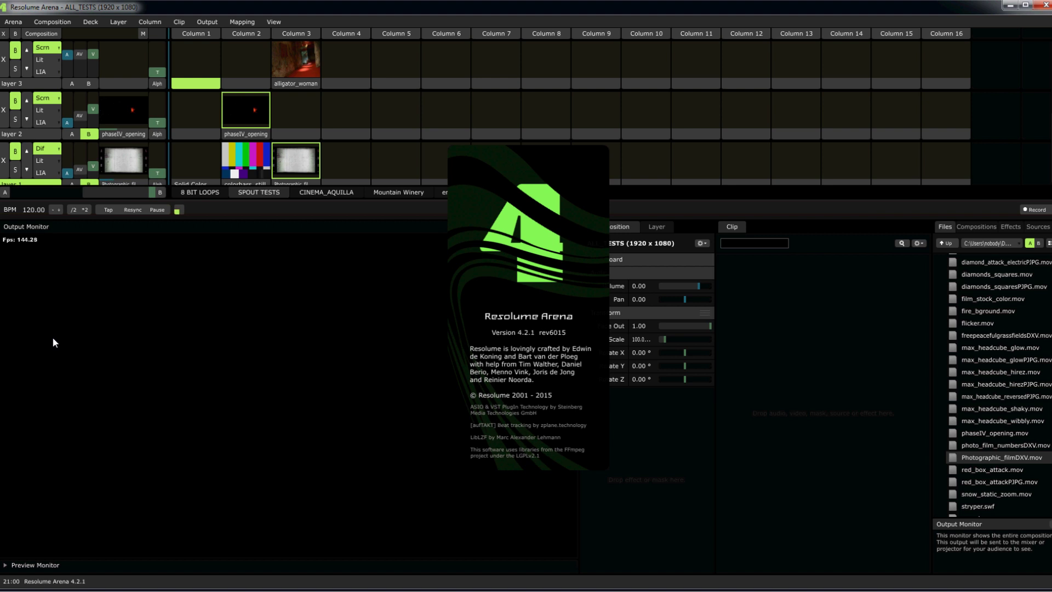
Bring the TriangleCometFollowerSpout Processing editor forward and shift its window slightly left.
{"action": "key", "text": "alt+Tab"}
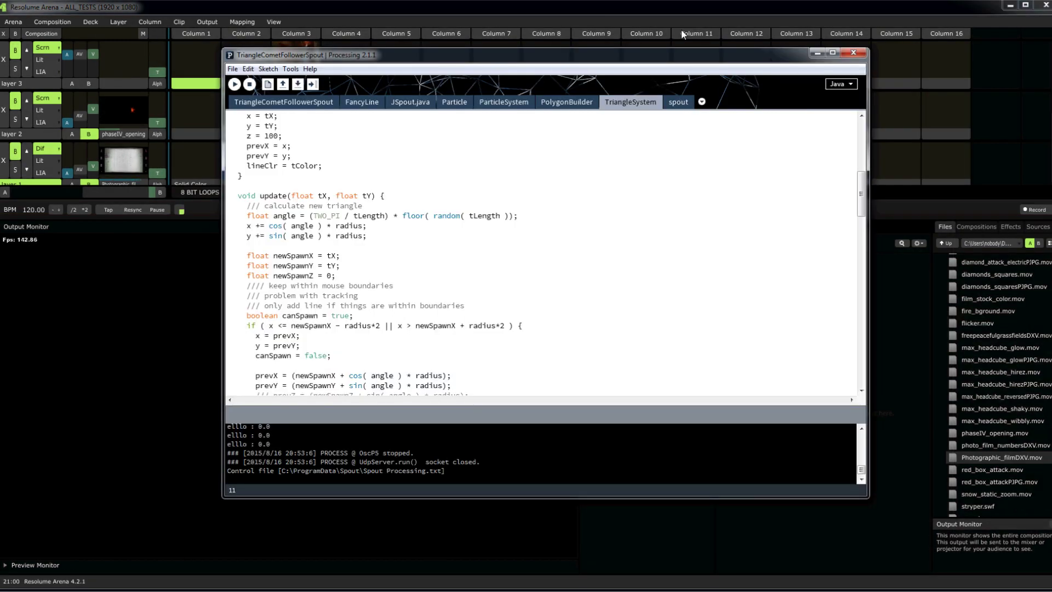
{"action": "left_click_drag", "start_coordinate": [432, 60], "coordinate": [417, 61]}
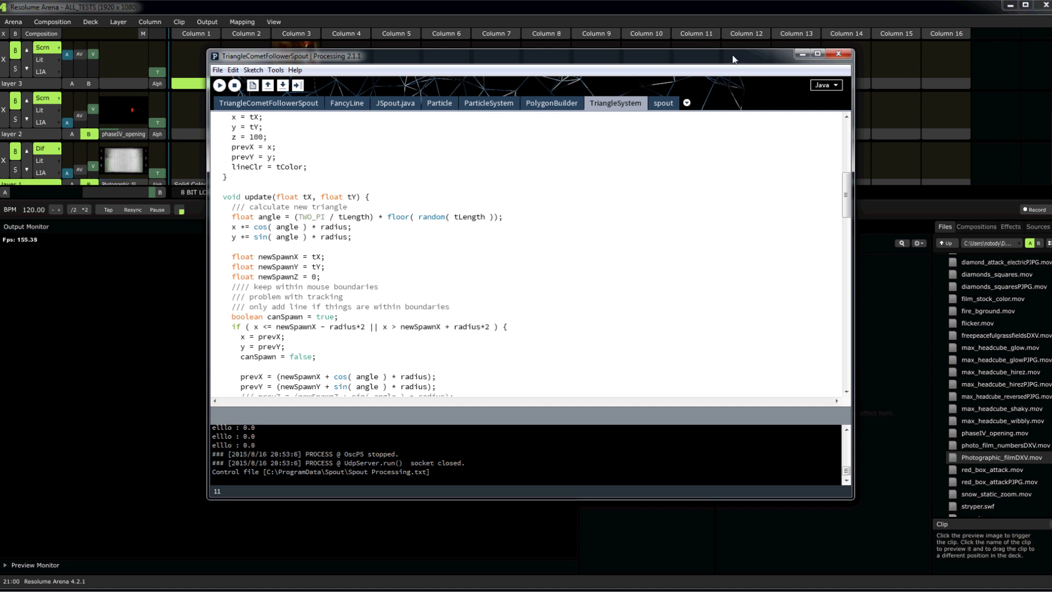
Minimize Processing and drop the FFGL SpoutController source into layer 3, Column 1.
{"action": "left_click", "coordinate": [798, 56]}
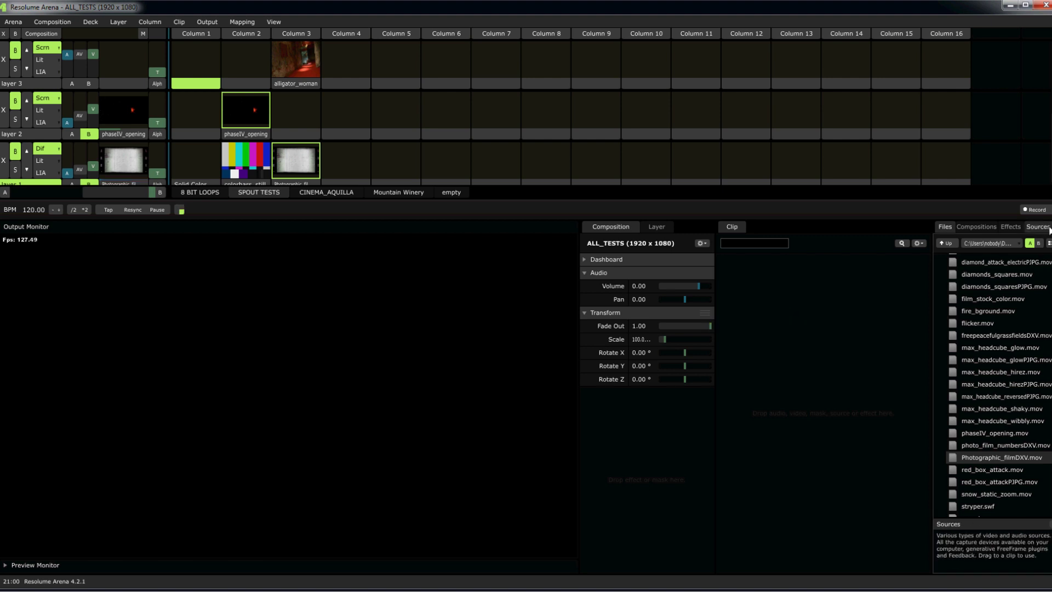
{"action": "left_click", "coordinate": [1032, 226]}
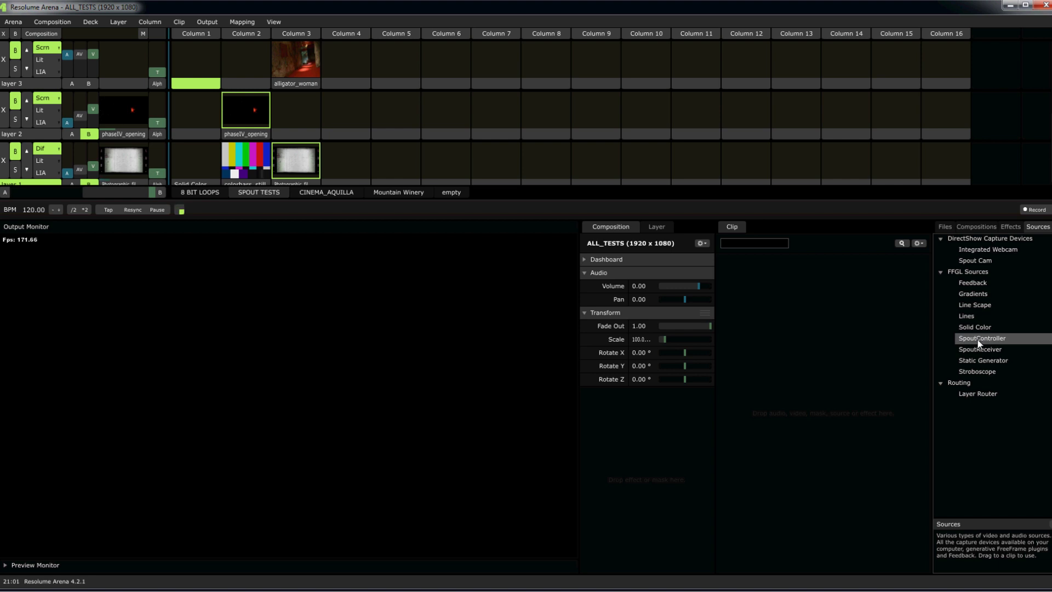
{"action": "left_click_drag", "start_coordinate": [982, 338], "coordinate": [202, 75]}
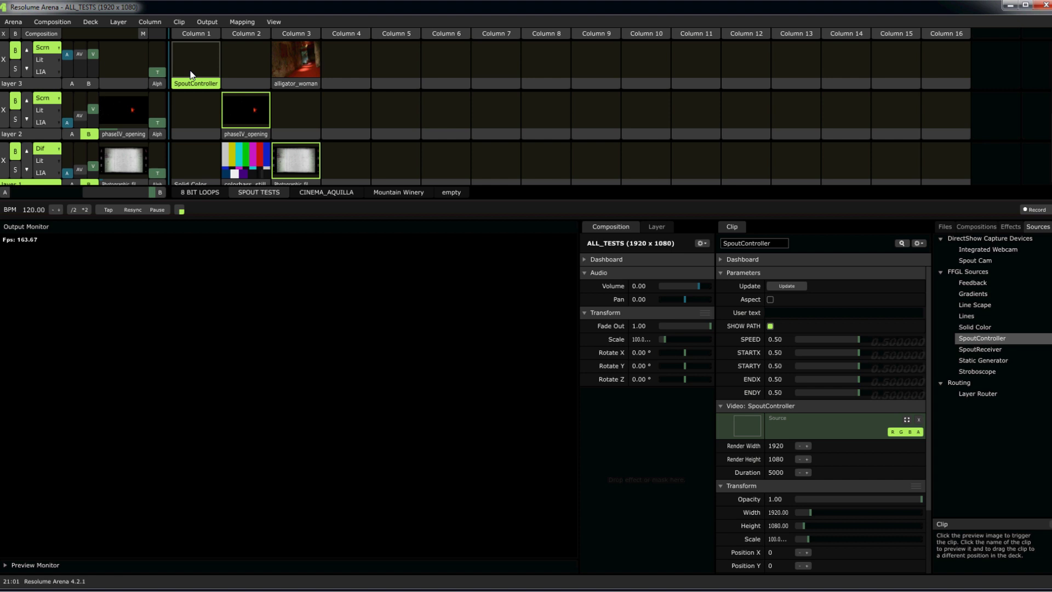
Trigger the SpoutController clip in layer 3, Column 1.
{"action": "left_click", "coordinate": [191, 75]}
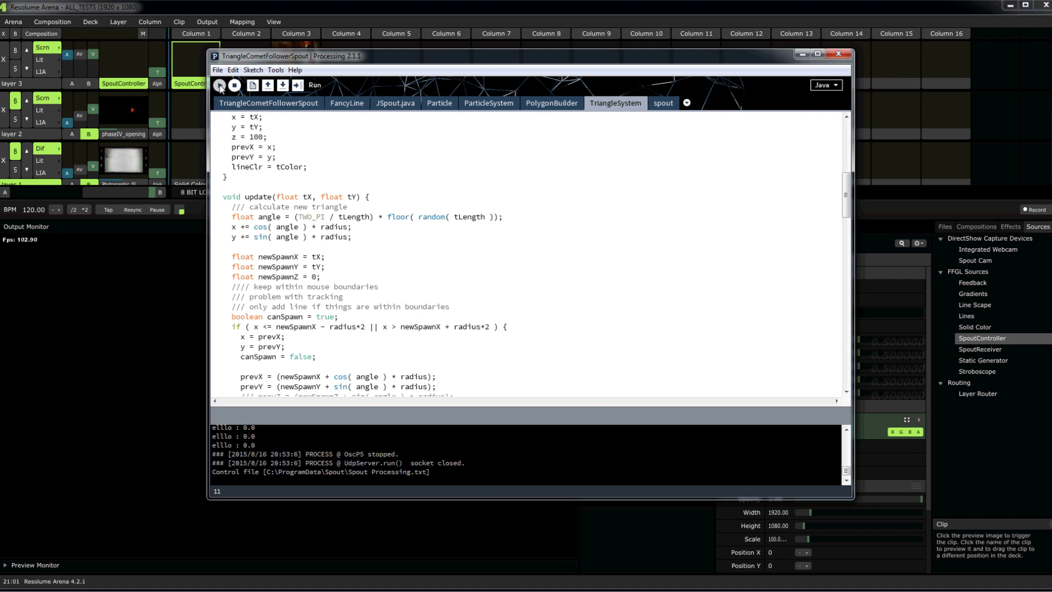
Run the TriangleCometFollowerSpout sketch, move its editor aside and return to Resolume.
{"action": "left_click", "coordinate": [219, 86]}
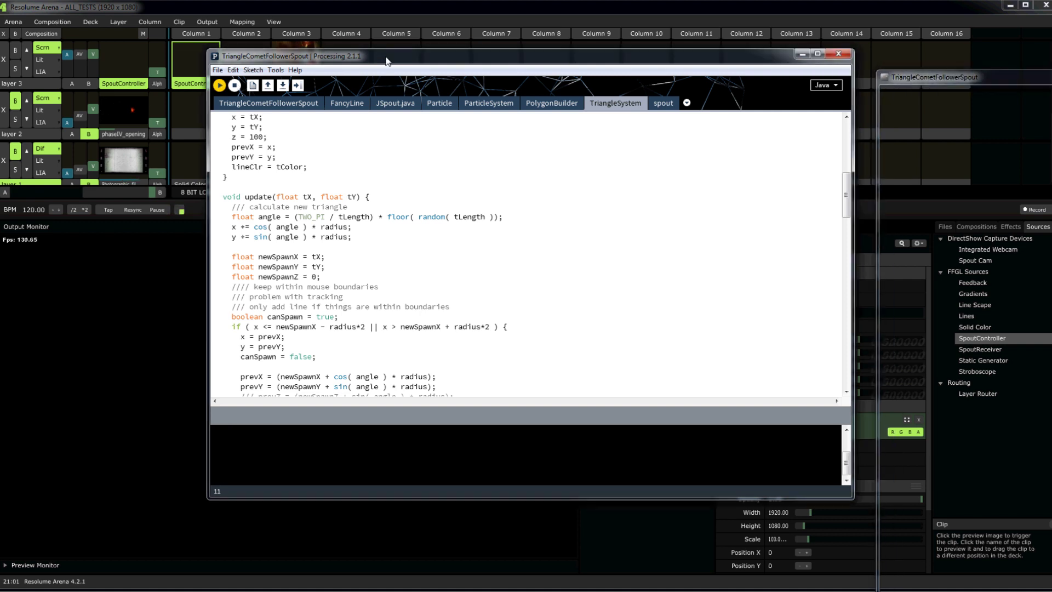
{"action": "left_click_drag", "start_coordinate": [386, 61], "coordinate": [734, 111]}
{"action": "key", "text": "alt+Tab"}
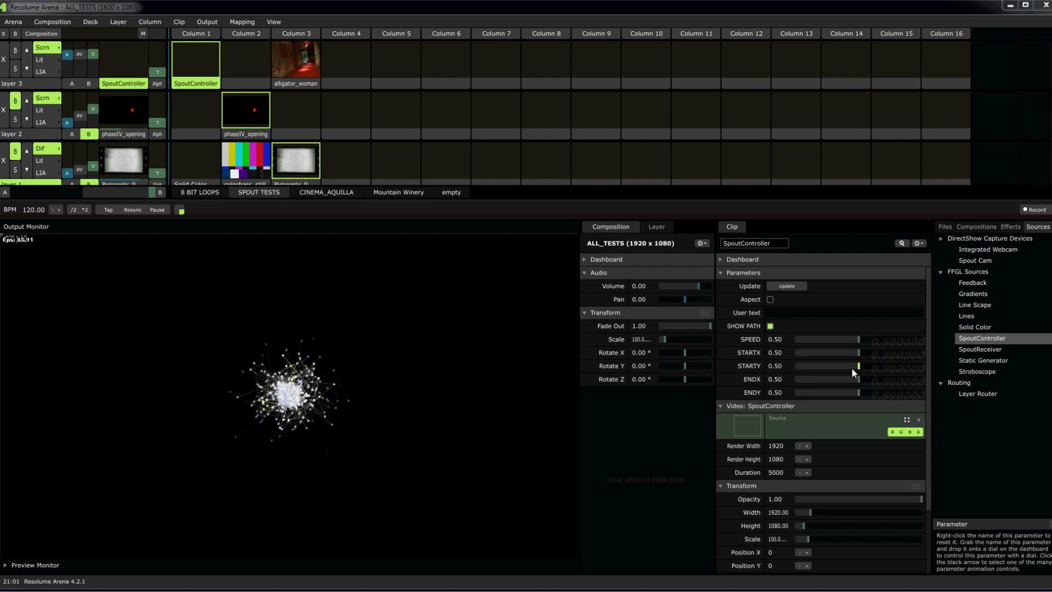
Adjust the STARTX, ENDX and STARTY sliders to STARTX 0.54, STARTY 0.00, ENDX 1.00.
{"action": "left_click_drag", "start_coordinate": [858, 352], "coordinate": [786, 354]}
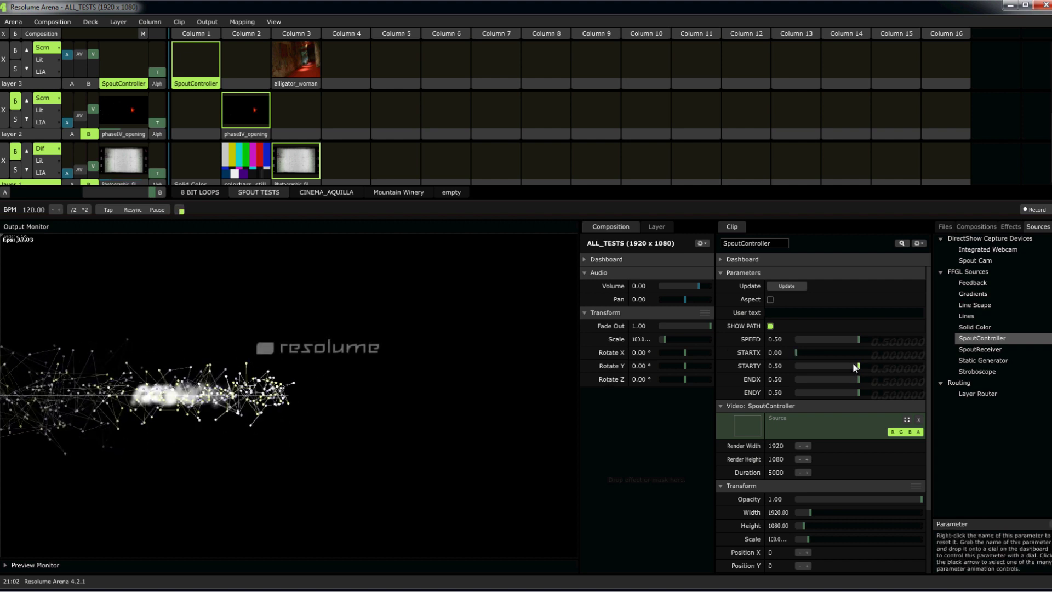
{"action": "left_click_drag", "start_coordinate": [857, 378], "coordinate": [941, 379]}
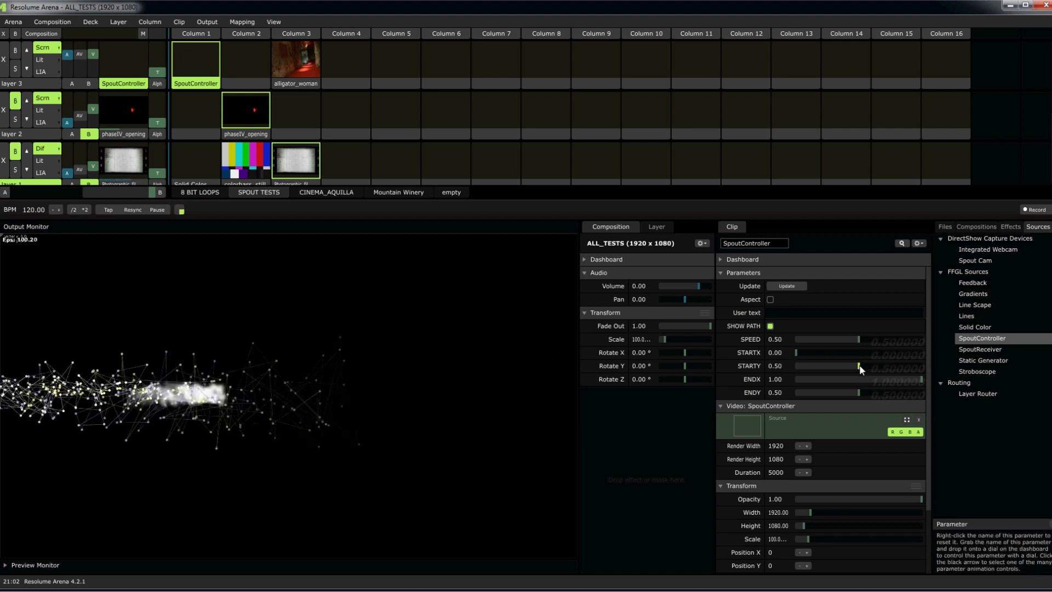
{"action": "left_click_drag", "start_coordinate": [859, 366], "coordinate": [795, 362]}
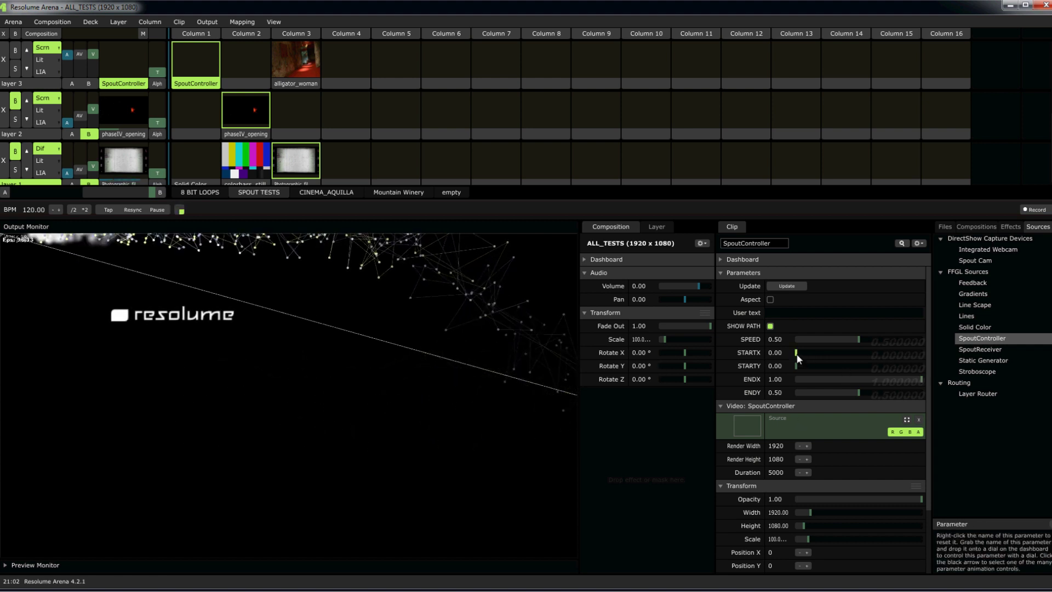
{"action": "left_click_drag", "start_coordinate": [797, 356], "coordinate": [865, 355]}
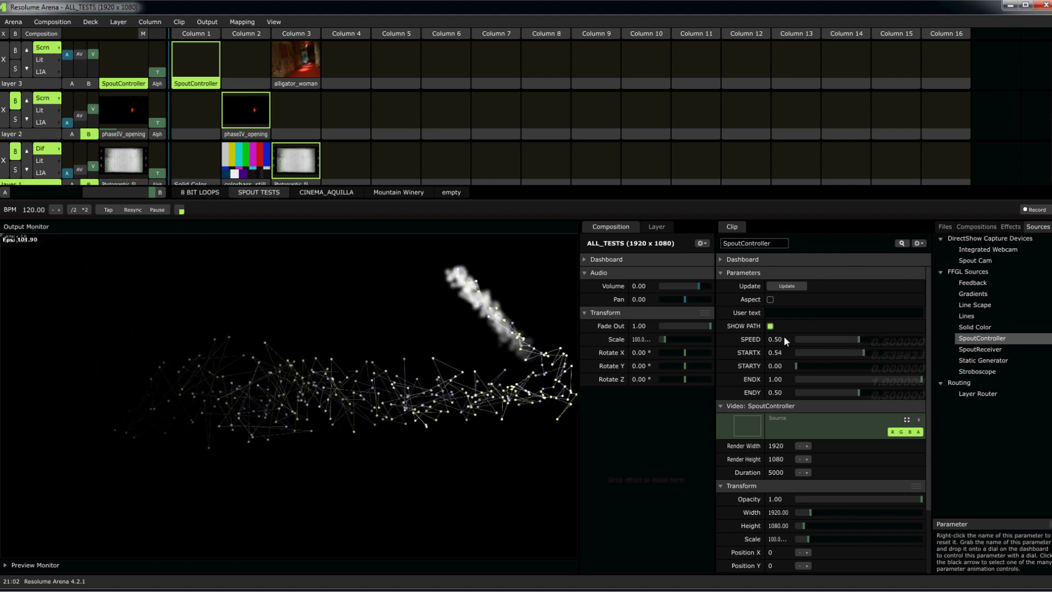
Uncheck SHOW PATH and set STARTX to 0.00 and STARTY to 0.46.
{"action": "left_click", "coordinate": [770, 326]}
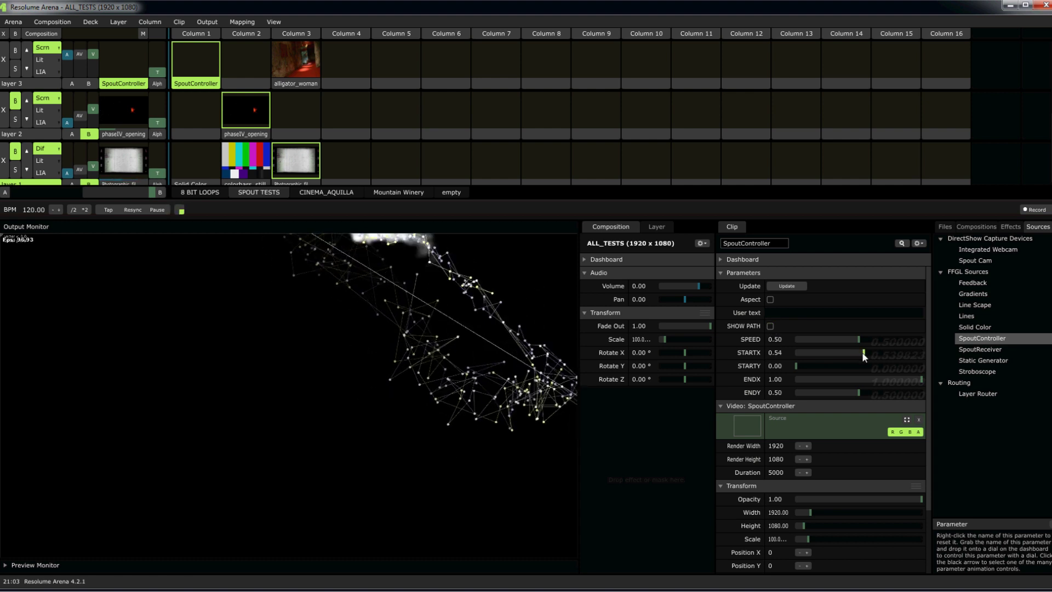
{"action": "left_click_drag", "start_coordinate": [862, 352], "coordinate": [719, 351]}
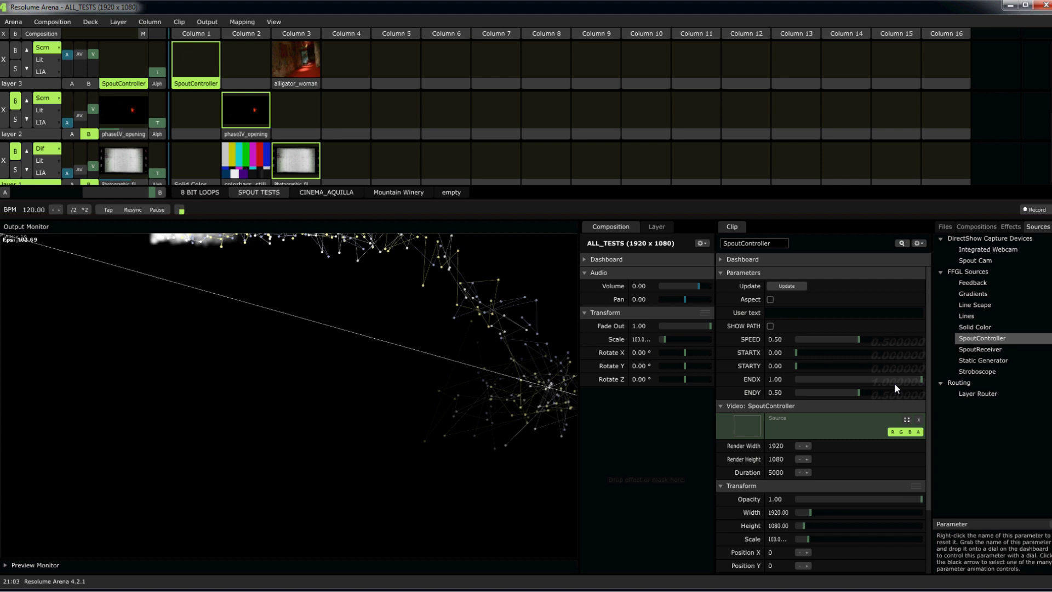
{"action": "left_click_drag", "start_coordinate": [814, 364], "coordinate": [853, 367]}
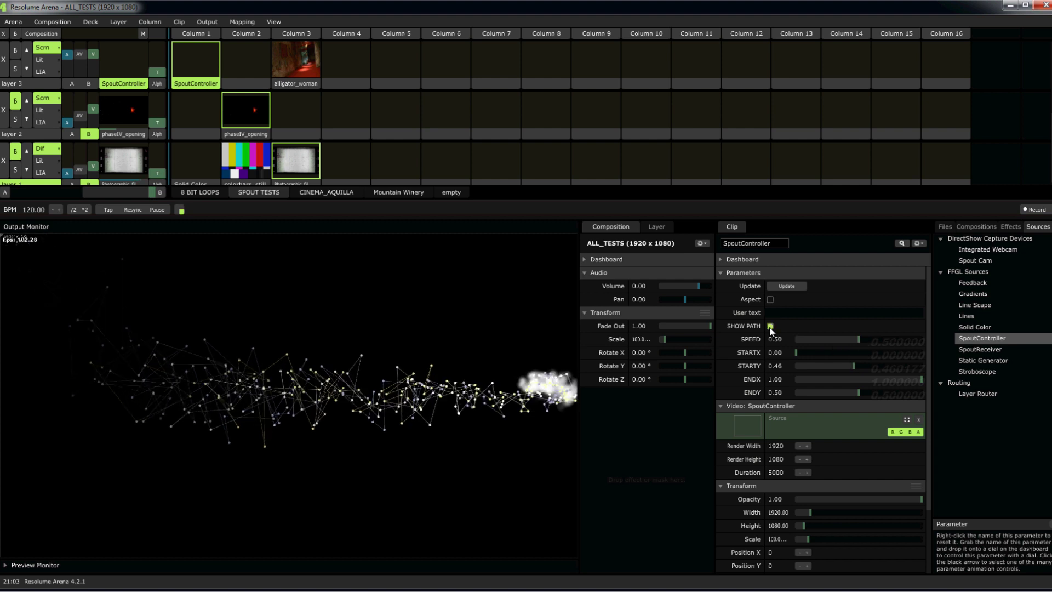
Turn SHOW PATH back on and enter a custom tribute message as the User text.
{"action": "left_click", "coordinate": [770, 327]}
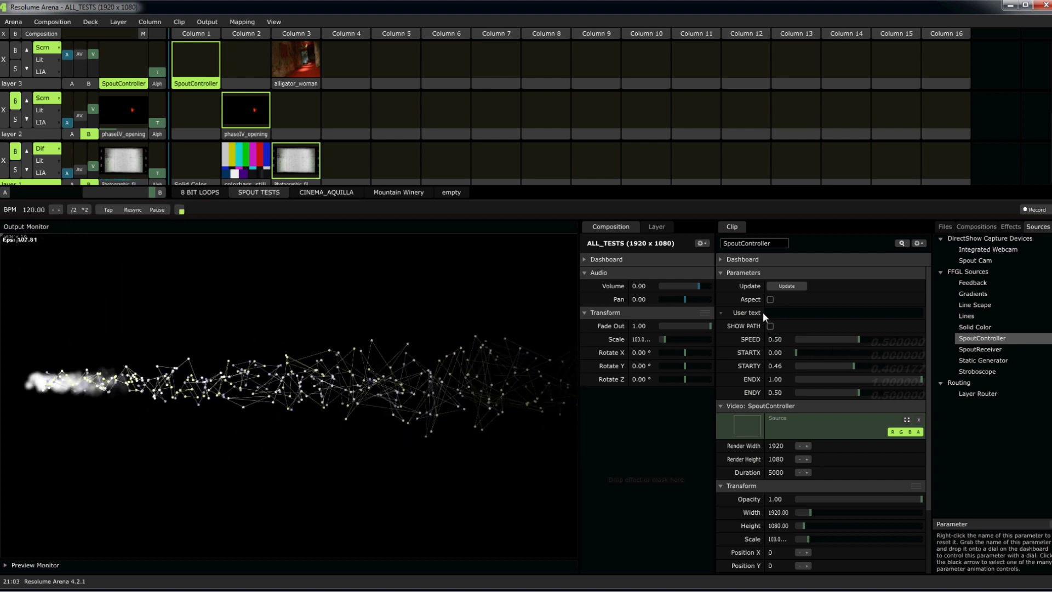
{"action": "left_click", "coordinate": [781, 311]}
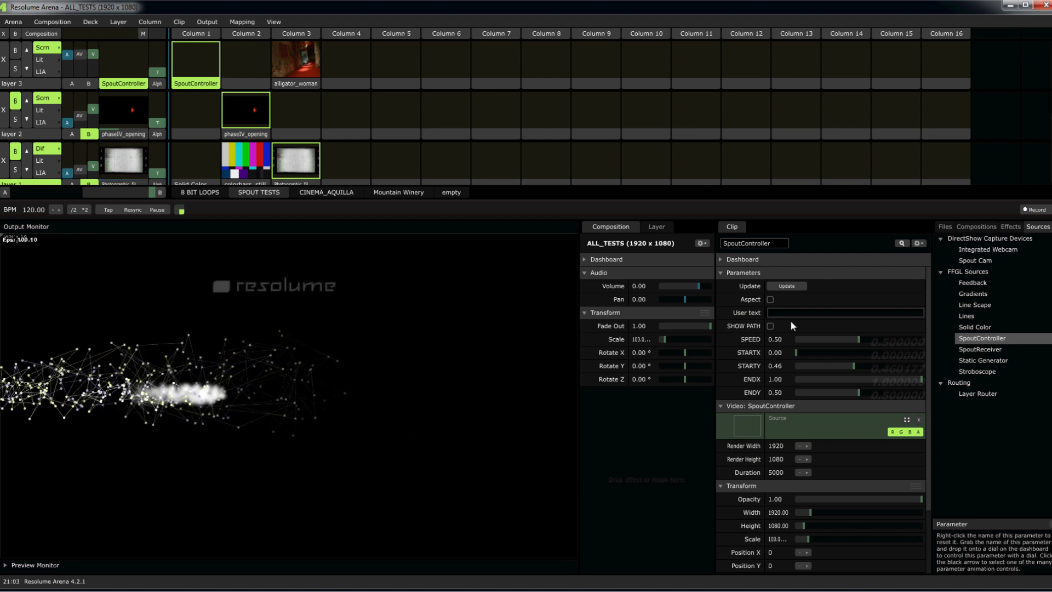
{"action": "type", "text": "LY"}
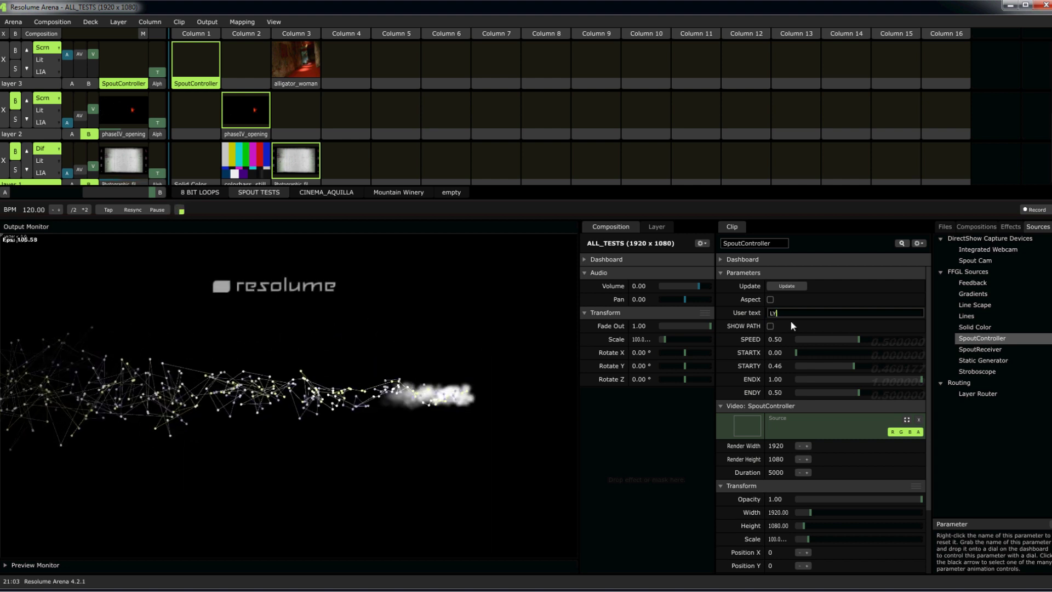
{"action": "type", "text": "NN JARV"}
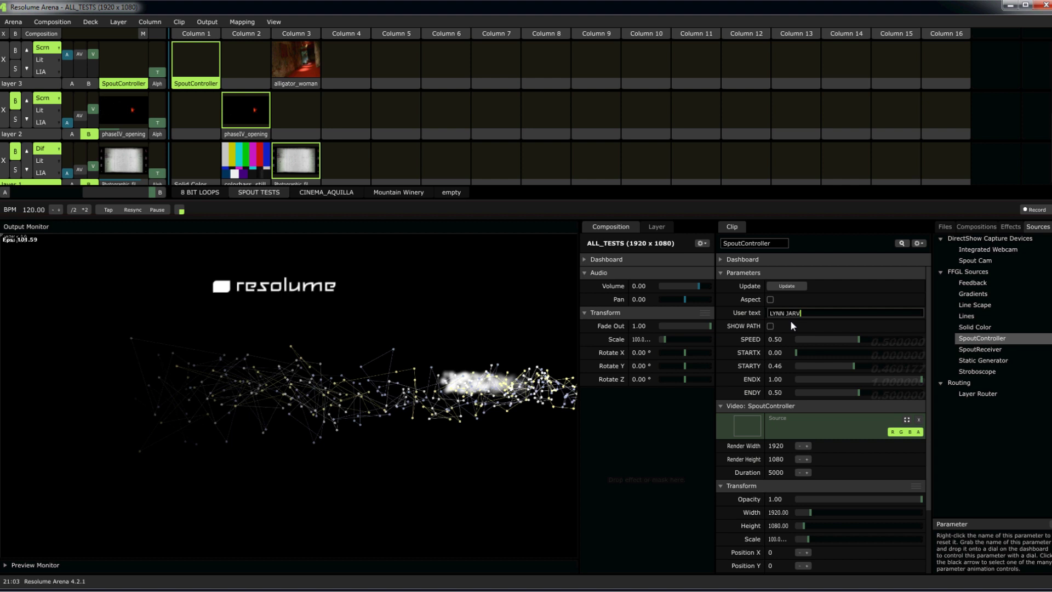
{"action": "type", "text": "IS IS AWE"}
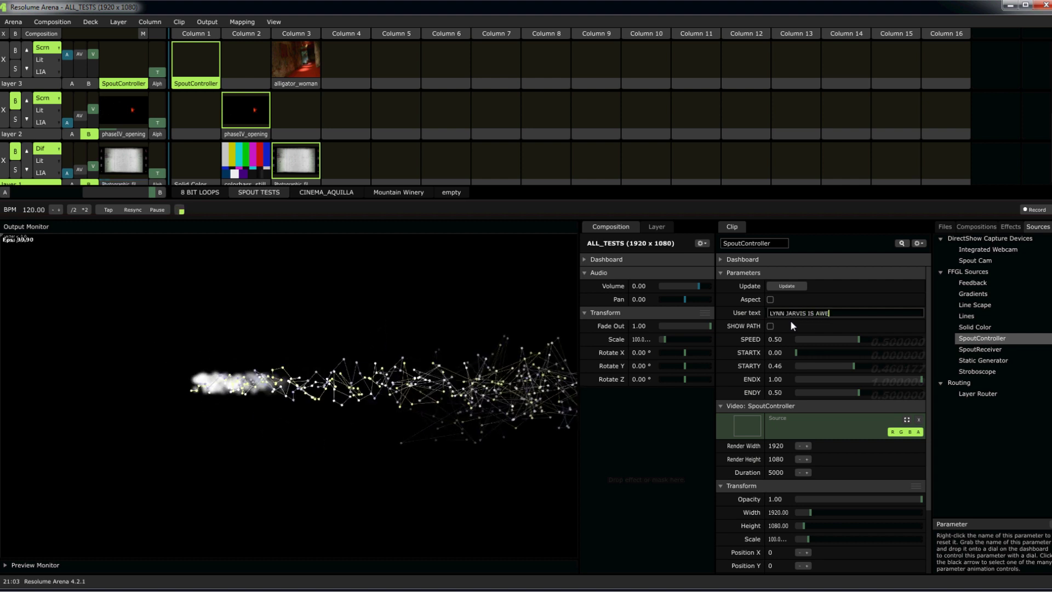
{"action": "type", "text": "SOME!!!"}
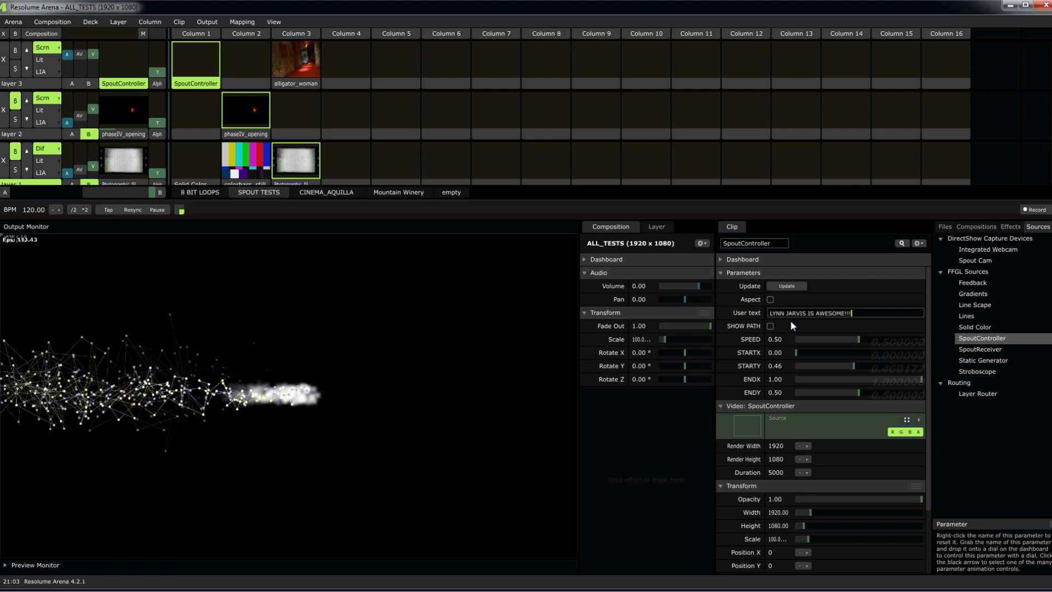
{"action": "key", "text": "Return"}
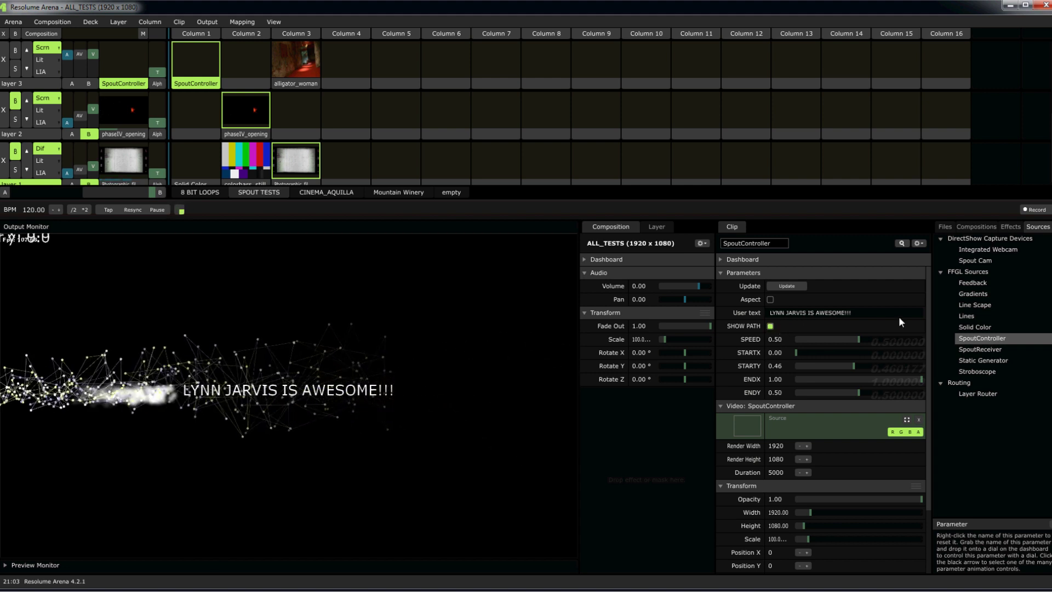
Replace the User text with SPOUT.ZEAL.CO and uncheck SHOW PATH.
{"action": "left_click", "coordinate": [833, 312]}
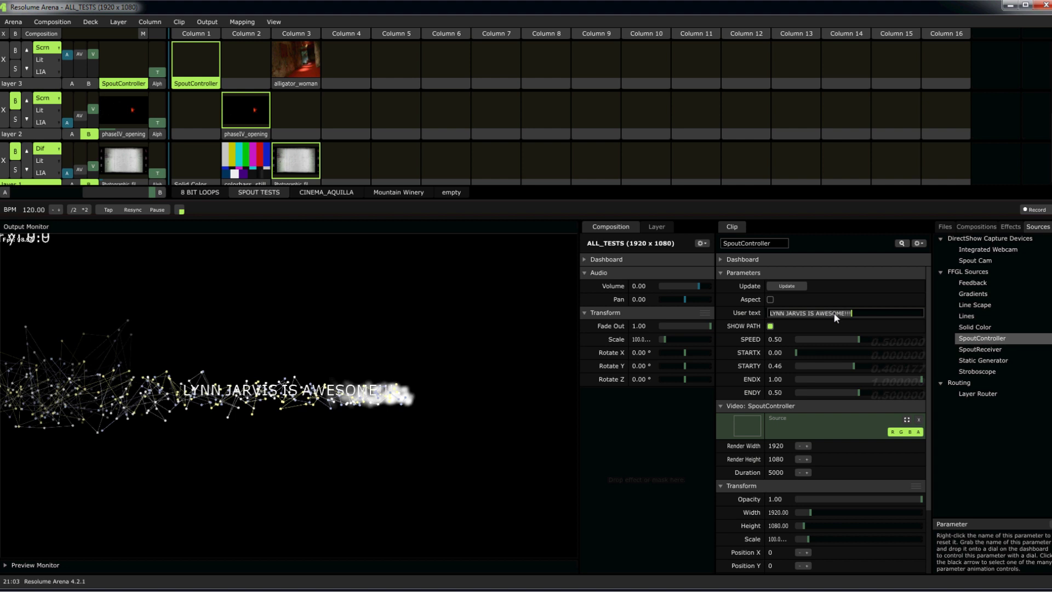
{"action": "key", "text": "ctrl+a"}
{"action": "type", "text": "SP"}
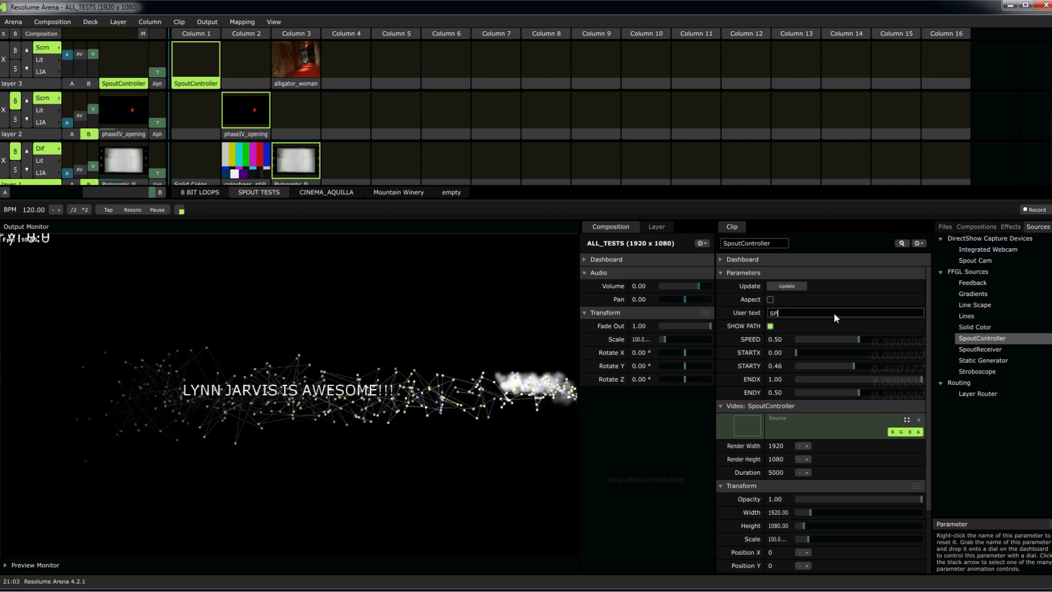
{"action": "type", "text": "OUT.Z"}
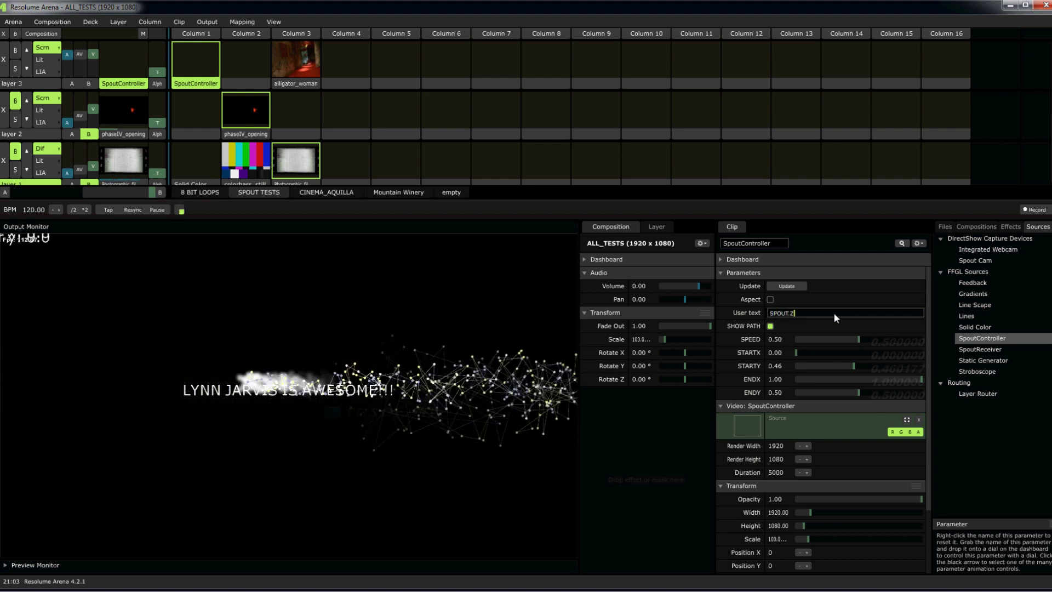
{"action": "type", "text": "EAL."}
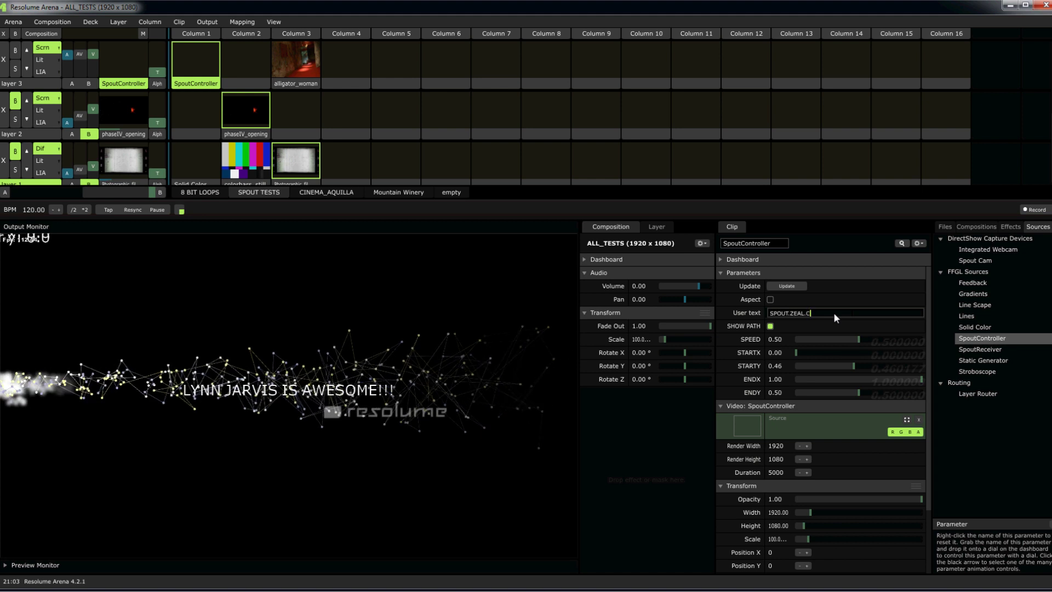
{"action": "type", "text": "CO"}
{"action": "key", "text": "Return"}
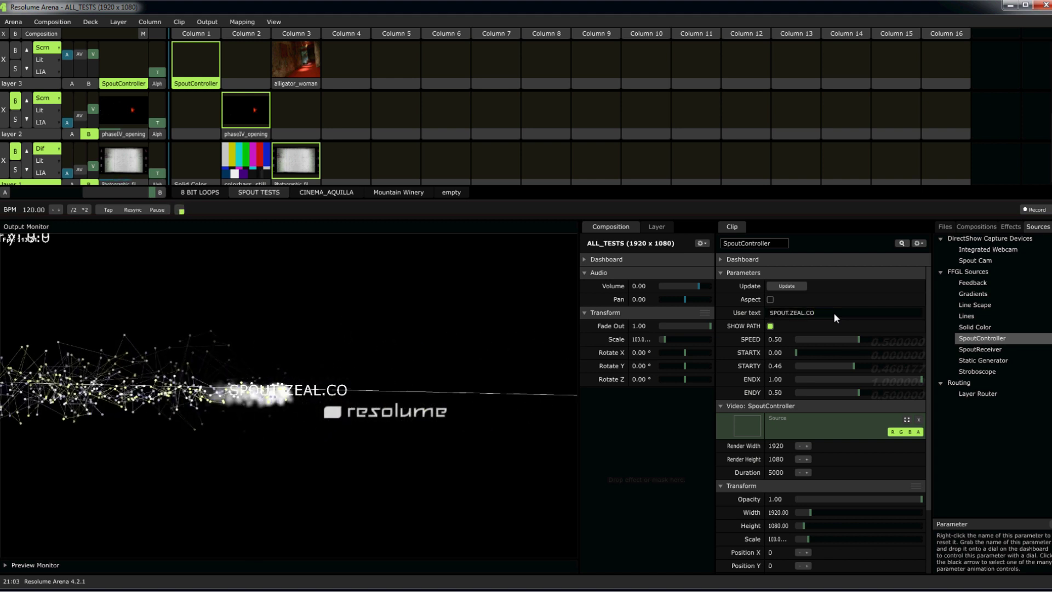
{"action": "left_click", "coordinate": [769, 325]}
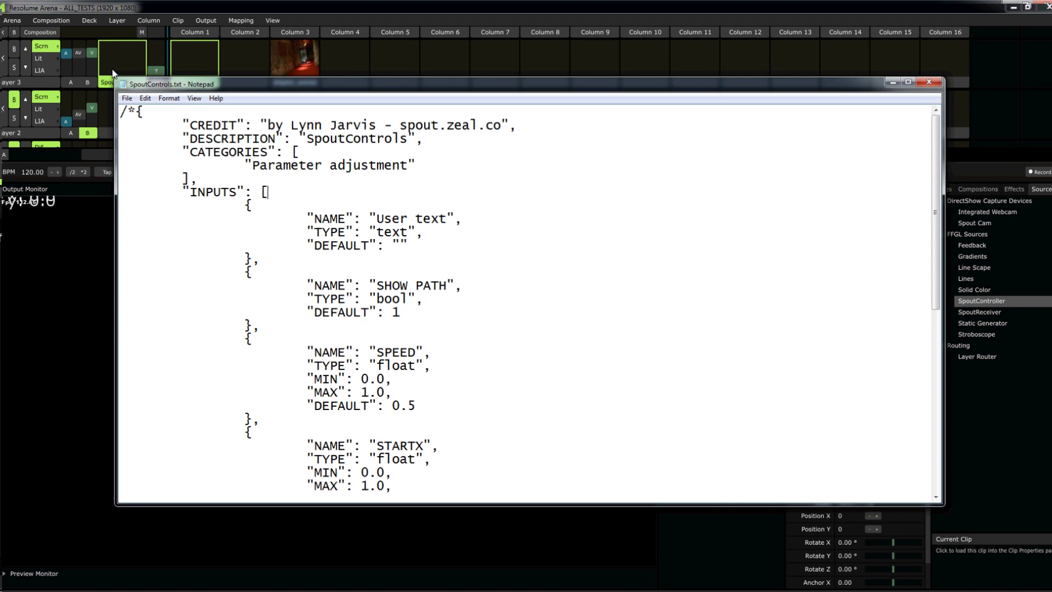
{"action": "double_click", "coordinate": [298, 217]}
{"action": "left_click_drag", "start_coordinate": [338, 237], "coordinate": [460, 246]}
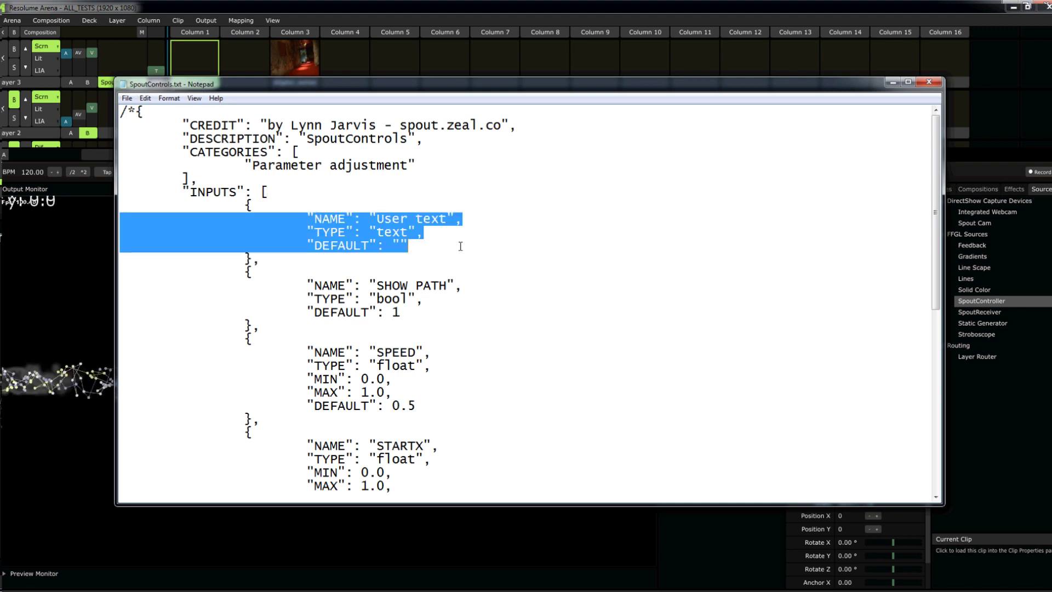
{"action": "scroll", "coordinate": [440, 307], "scroll_direction": "down", "scroll_amount": 1}
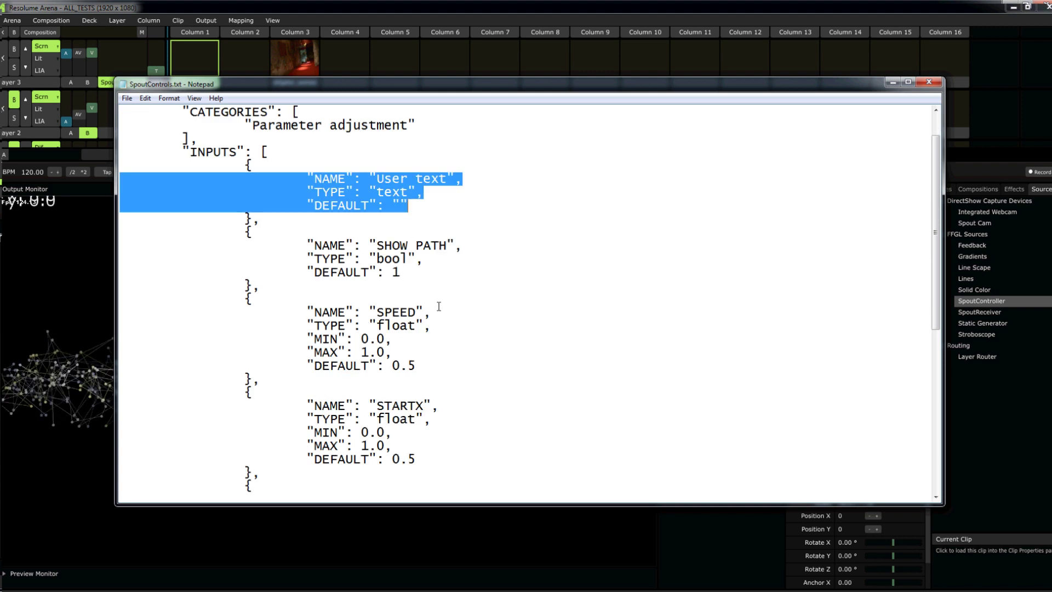
{"action": "double_click", "coordinate": [299, 242]}
{"action": "left_click_drag", "start_coordinate": [298, 241], "coordinate": [488, 274]}
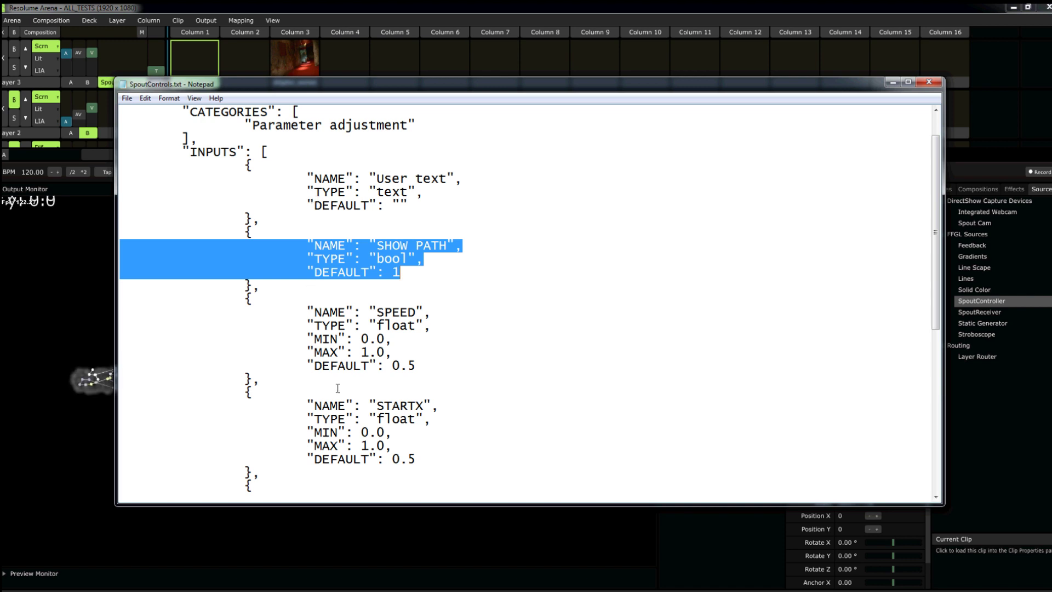
{"action": "scroll", "coordinate": [339, 423], "scroll_direction": "down", "scroll_amount": 4}
{"action": "scroll", "coordinate": [339, 422], "scroll_direction": "up", "scroll_amount": 4}
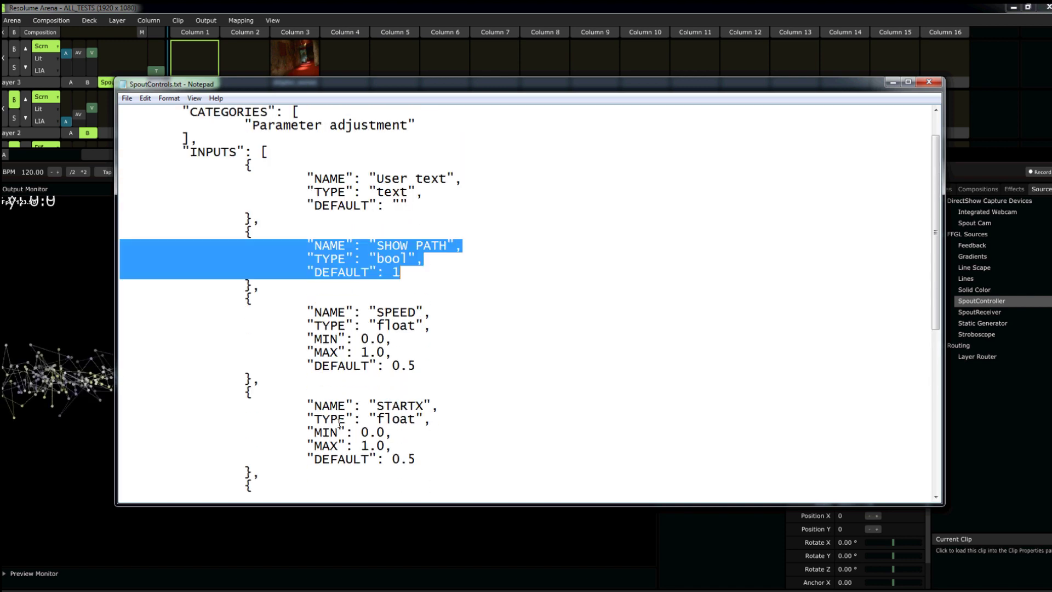
{"action": "left_click", "coordinate": [333, 295]}
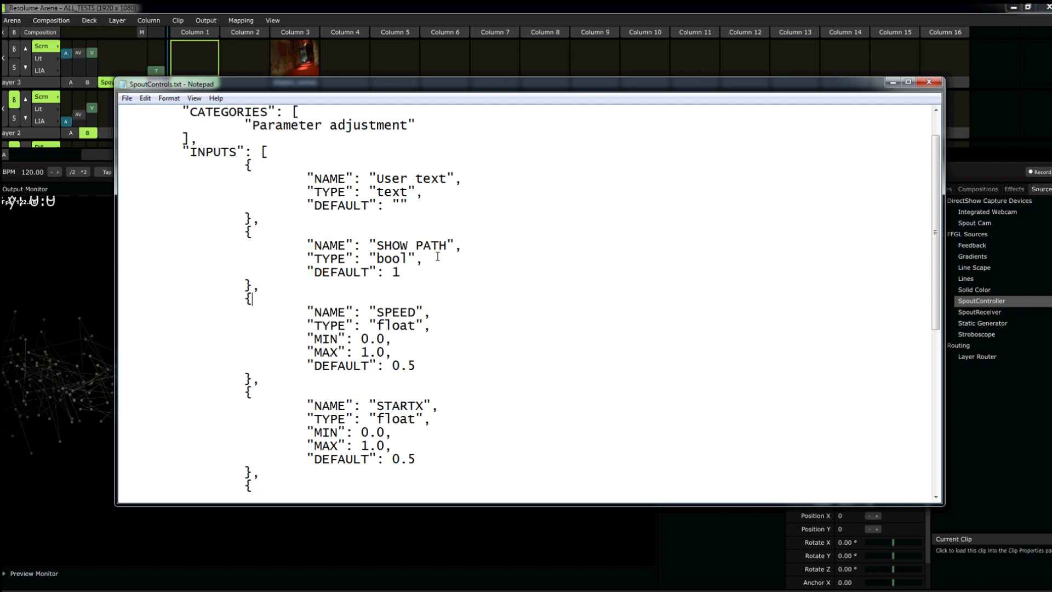
{"action": "left_click_drag", "start_coordinate": [424, 259], "coordinate": [570, 245]}
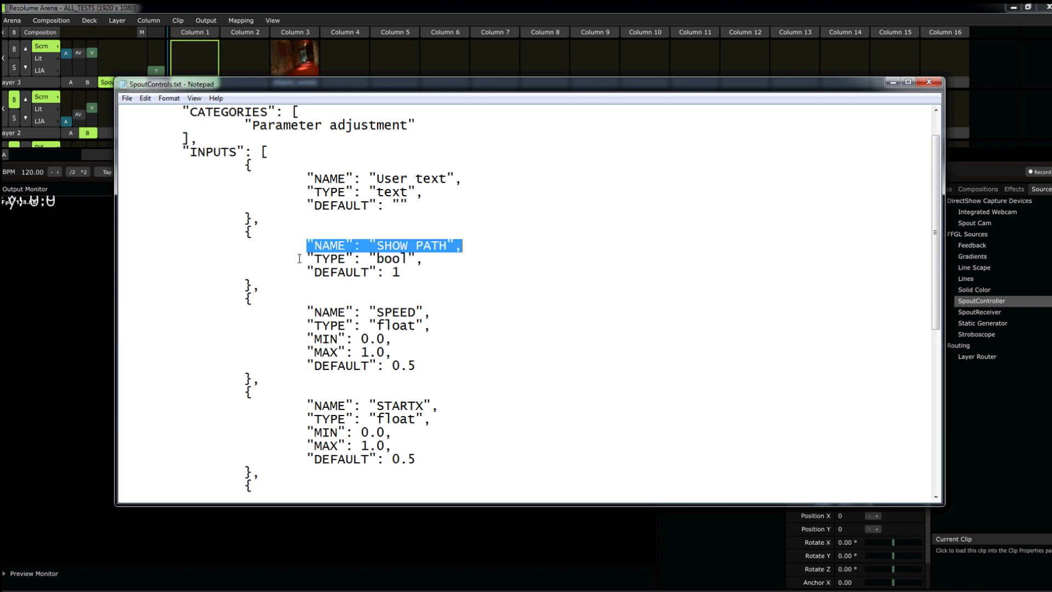
{"action": "left_click_drag", "start_coordinate": [299, 259], "coordinate": [455, 264]}
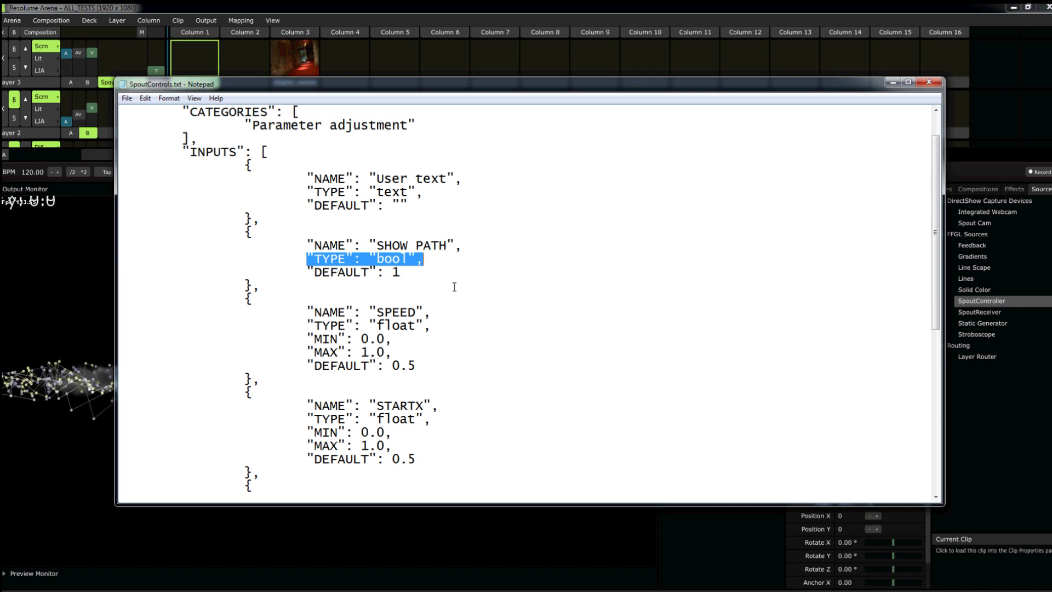
{"action": "double_click", "coordinate": [392, 260]}
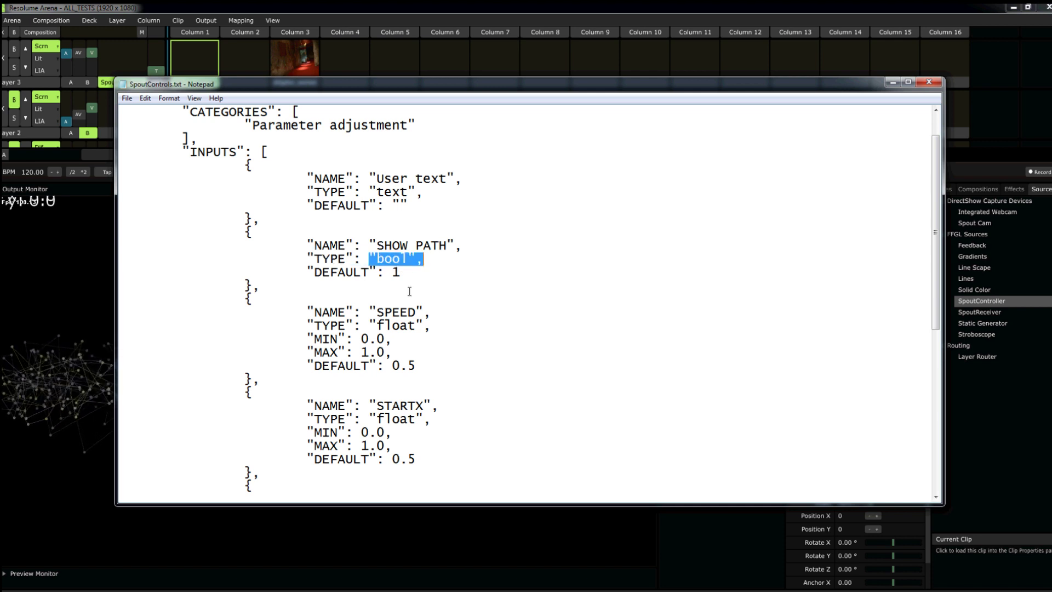
{"action": "double_click", "coordinate": [392, 193]}
{"action": "left_click_drag", "start_coordinate": [433, 326], "coordinate": [307, 323]}
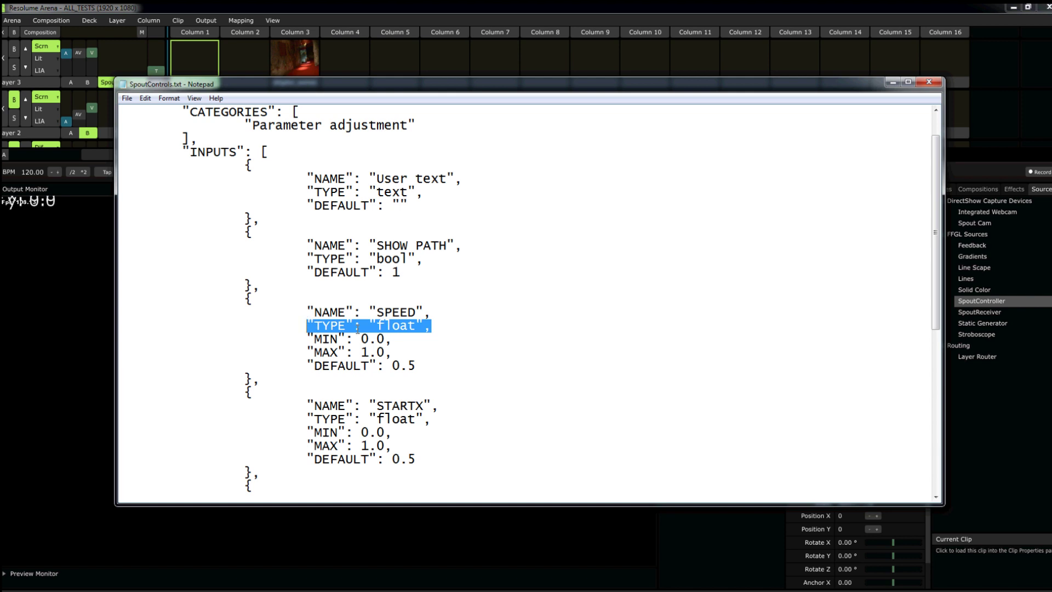
{"action": "left_click", "coordinate": [394, 374]}
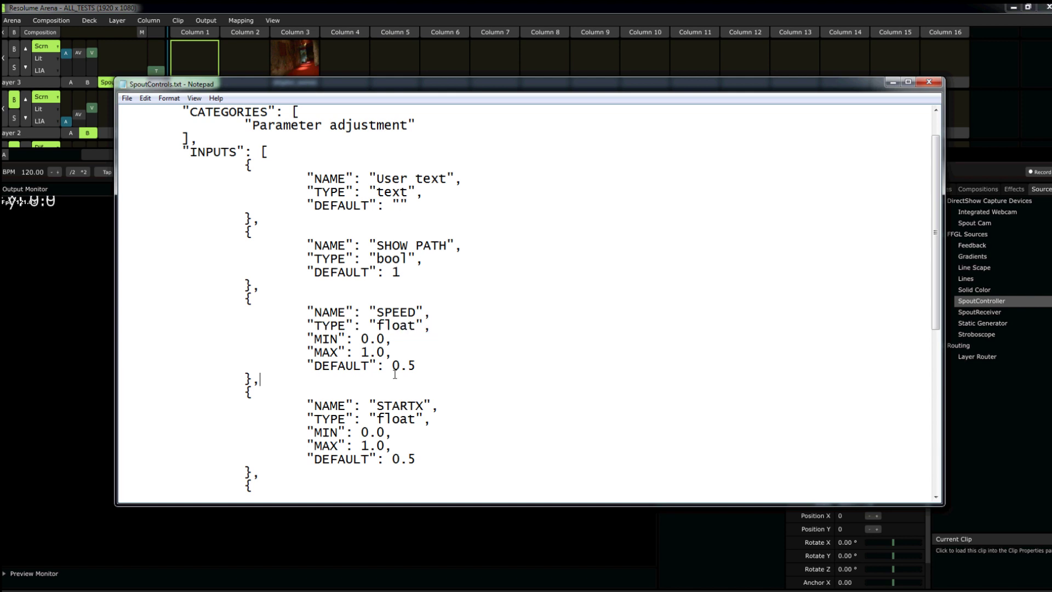
{"action": "left_click", "coordinate": [891, 83]}
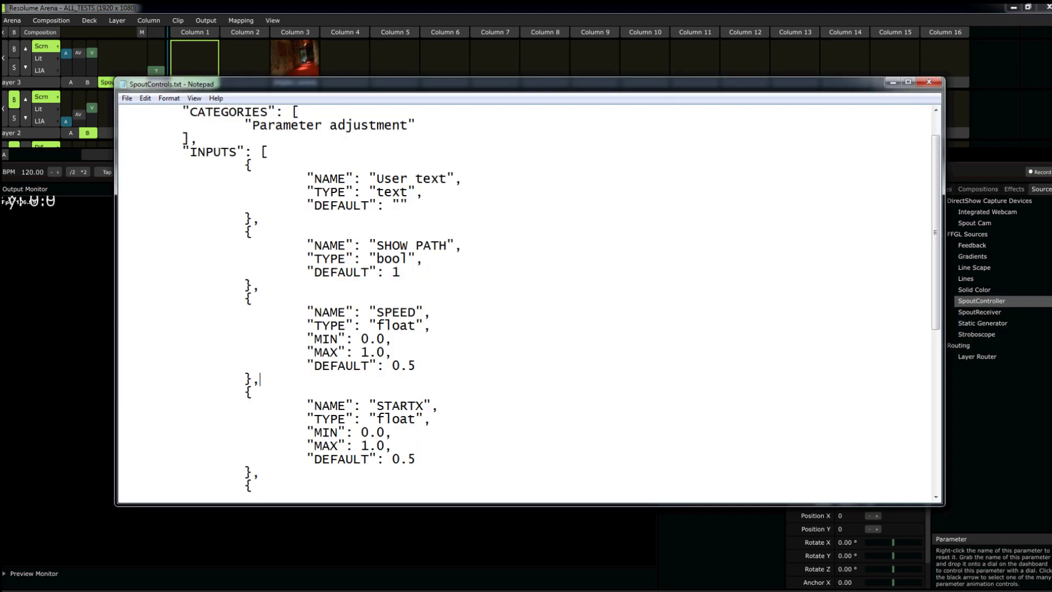
Duplicate the ENDY parameter block at the end of SpoutControls.txt.
{"action": "key", "text": "alt+Tab"}
{"action": "scroll", "coordinate": [782, 345], "scroll_direction": "down", "scroll_amount": 8}
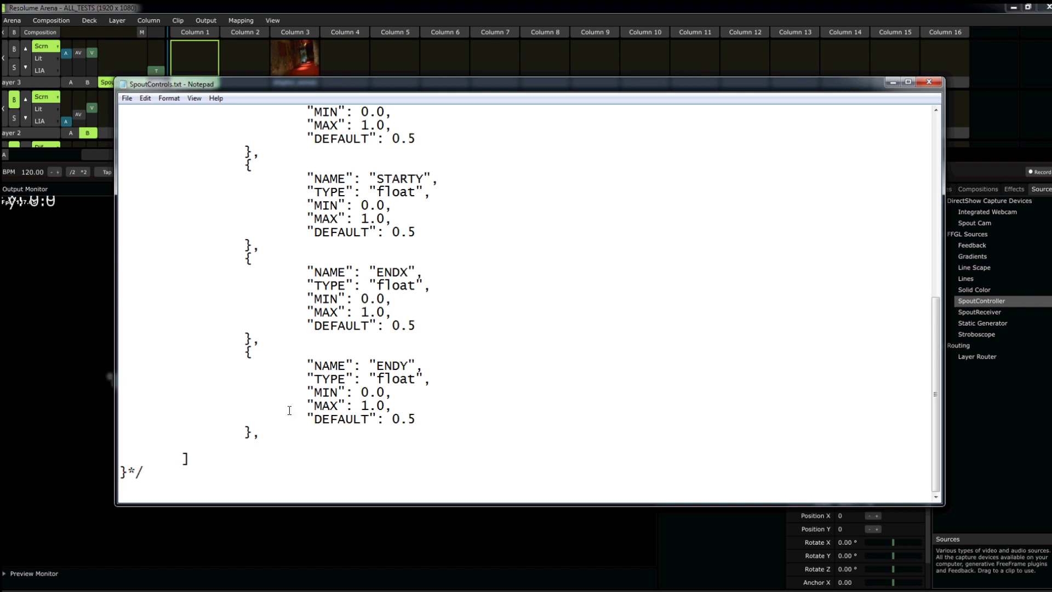
{"action": "left_click_drag", "start_coordinate": [260, 434], "coordinate": [108, 350]}
{"action": "key", "text": "ctrl+c"}
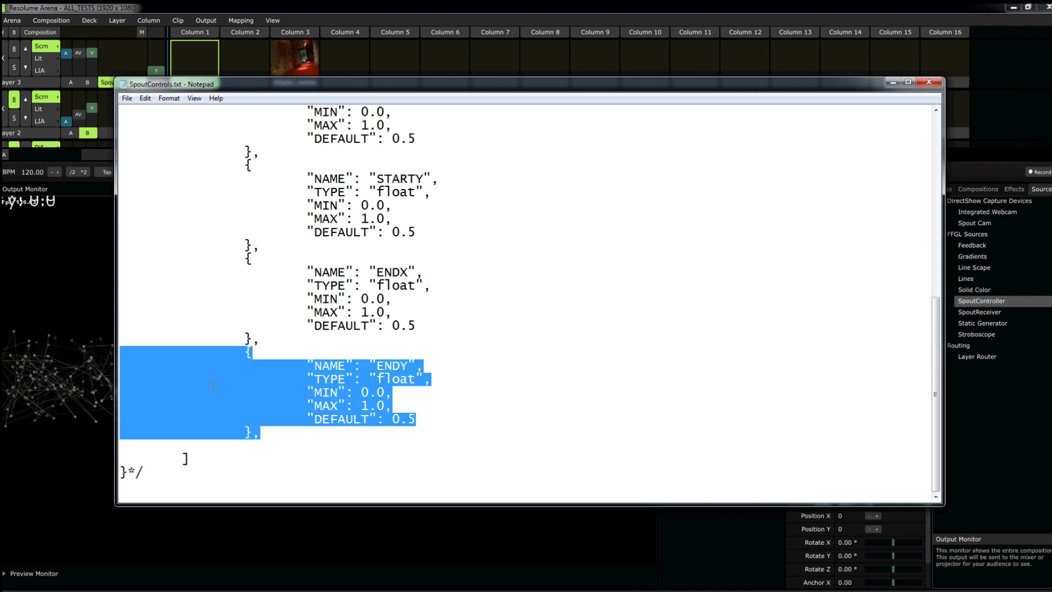
{"action": "left_click", "coordinate": [272, 438]}
{"action": "key", "text": "Return"}
{"action": "key", "text": "ctrl+v"}
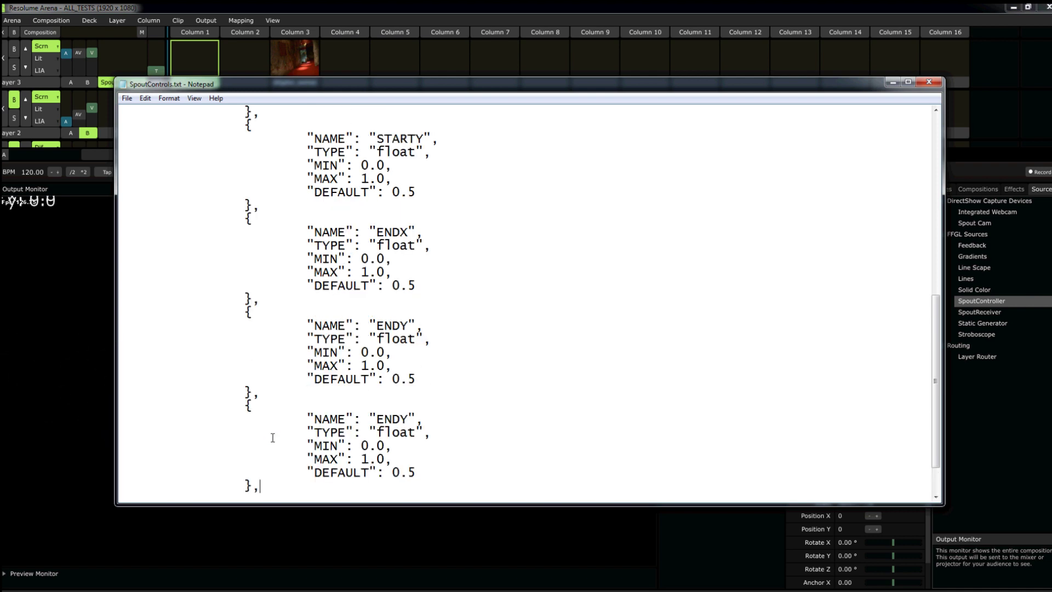
{"action": "scroll", "coordinate": [401, 385], "scroll_direction": "down", "scroll_amount": 1}
Rename the copied block's NAME from ENDY to WAVY GRAVY.
{"action": "double_click", "coordinate": [392, 376]}
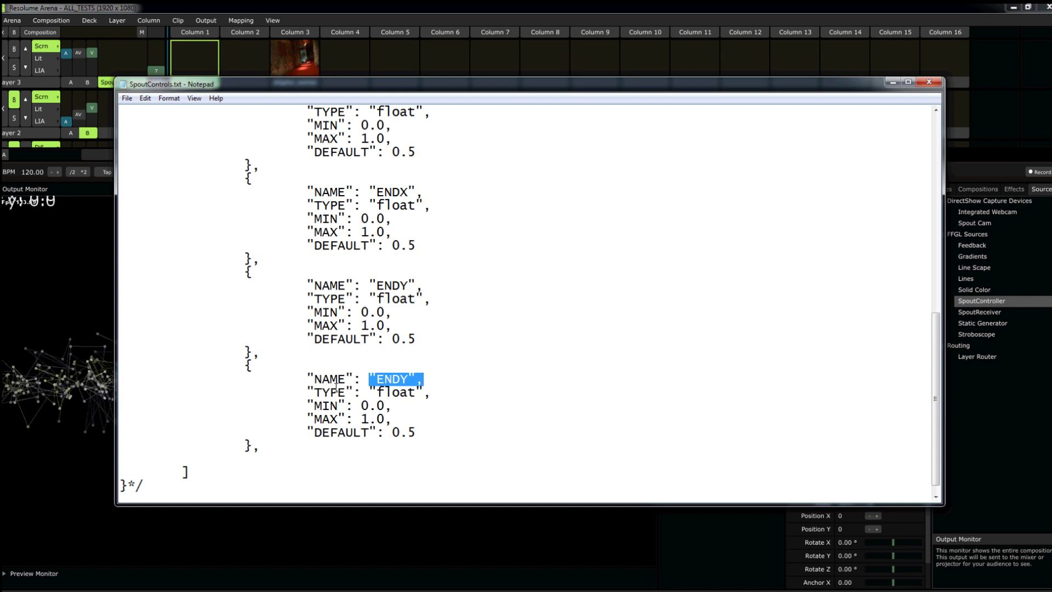
{"action": "key", "text": "BackSpace"}
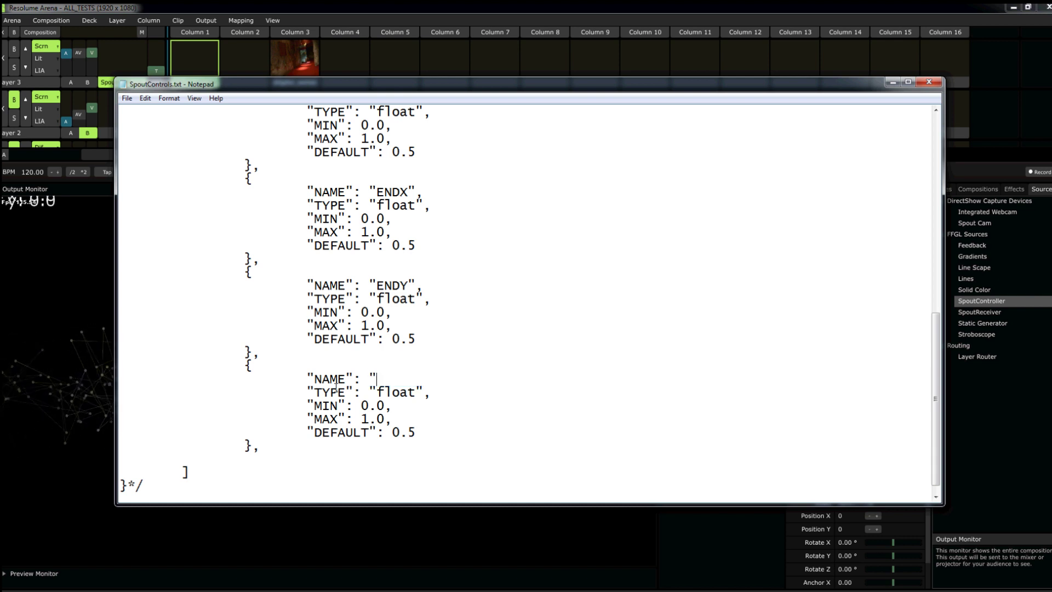
{"action": "type", "text": "WAVY GRA"}
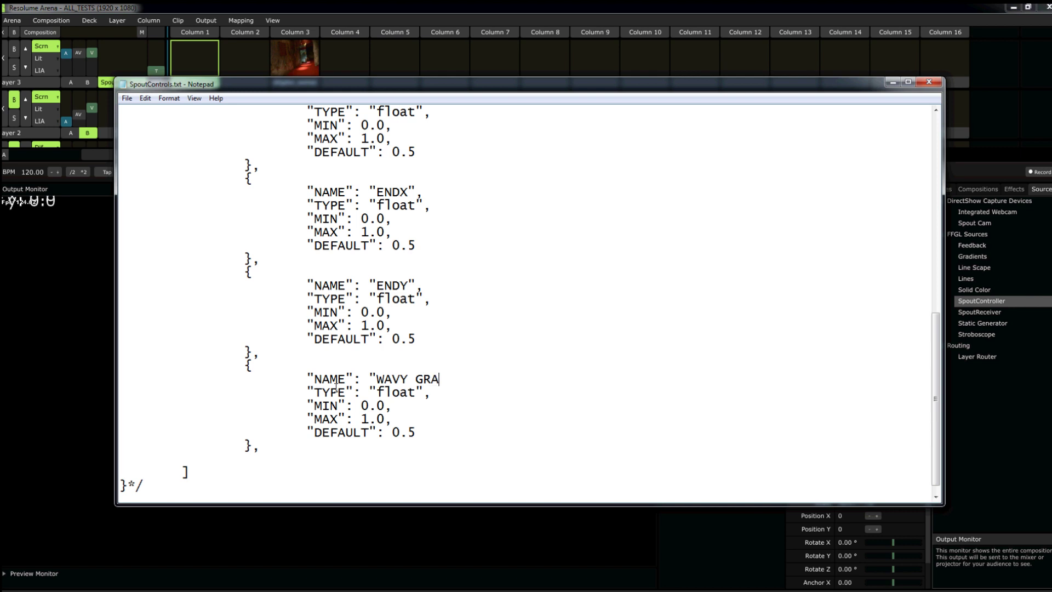
{"action": "type", "text": "VY\""}
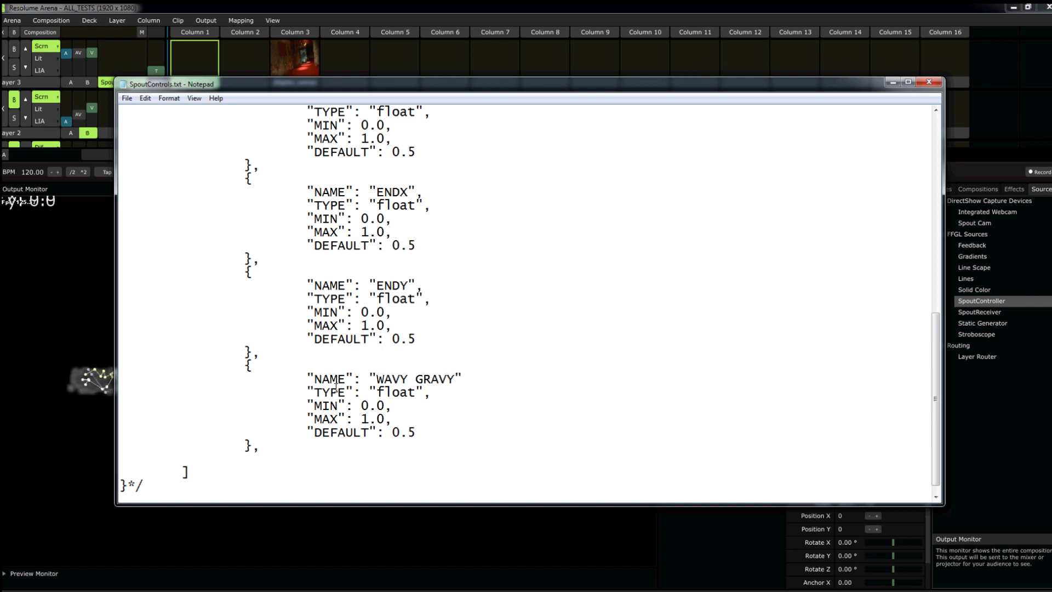
{"action": "type", "text": ","}
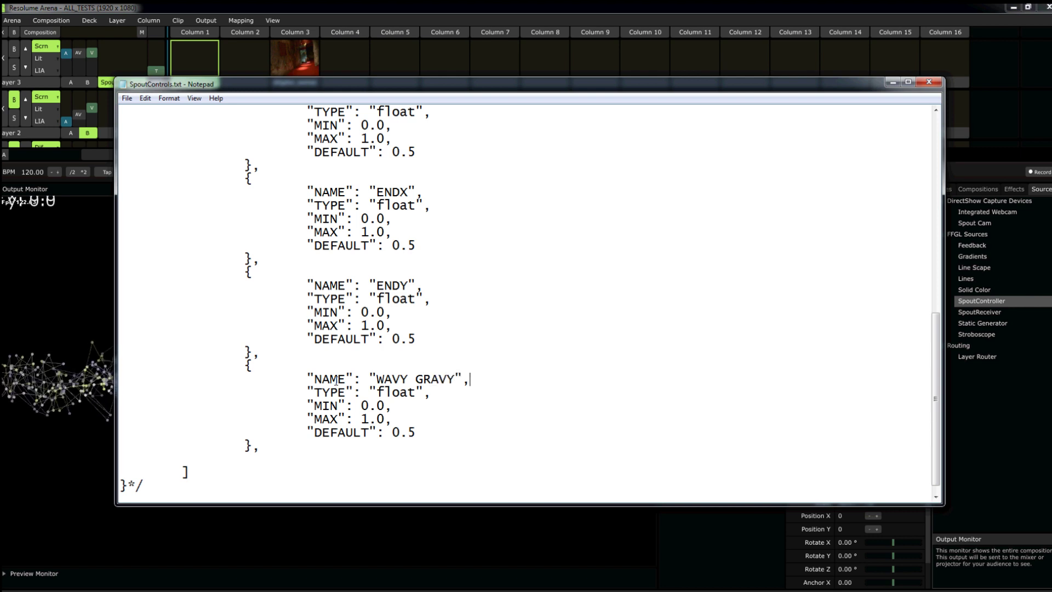
{"action": "left_click", "coordinate": [495, 406]}
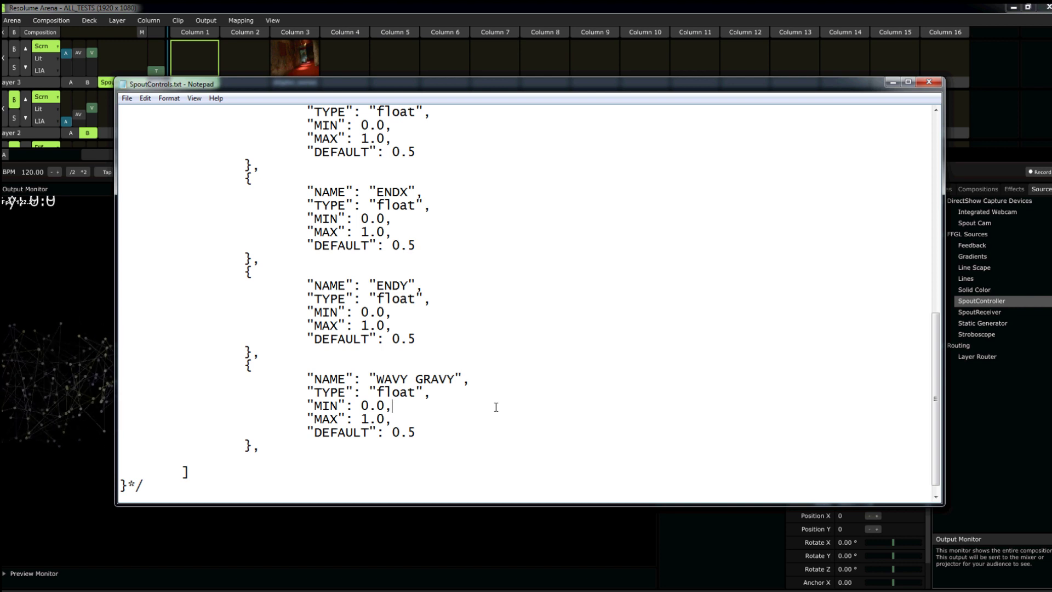
Minimize Notepad, reload and trigger SpoutController in Column 1, then switch to Processing.
{"action": "left_click", "coordinate": [893, 82]}
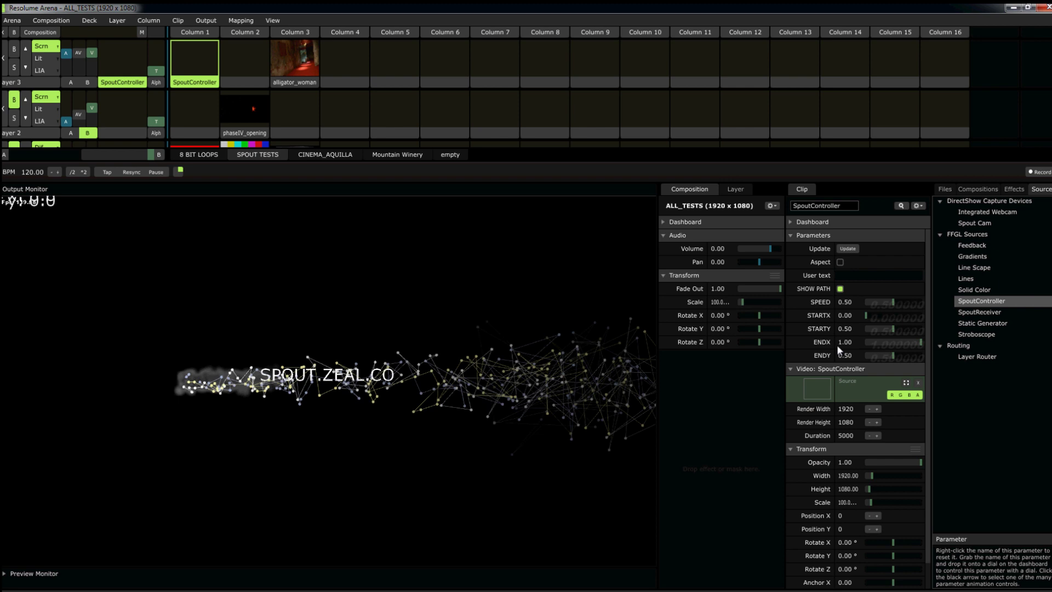
{"action": "left_click_drag", "start_coordinate": [986, 304], "coordinate": [198, 88]}
{"action": "left_click", "coordinate": [198, 88]}
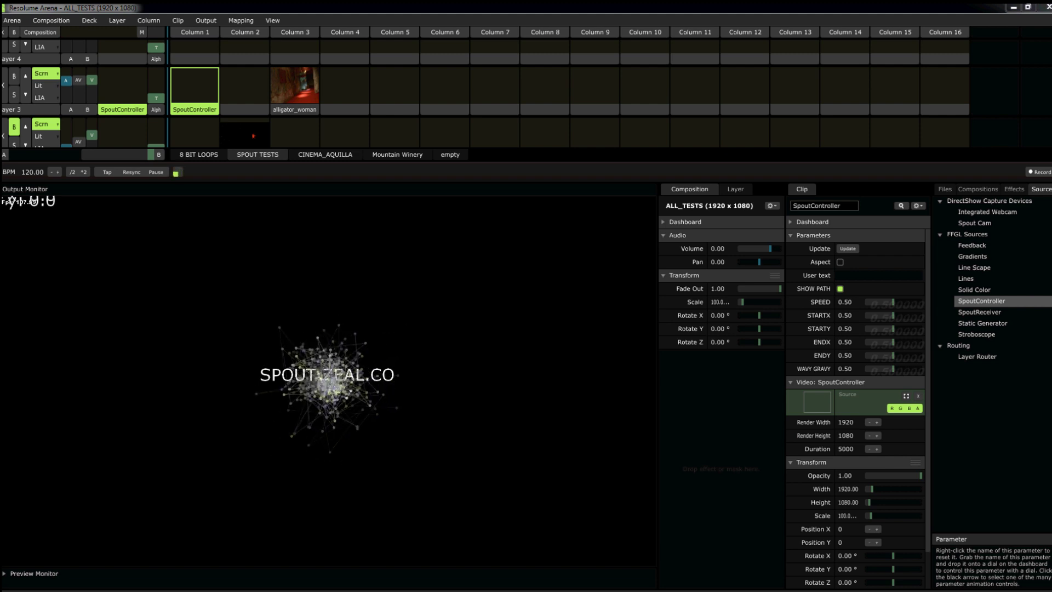
{"action": "key", "text": "alt+Tab"}
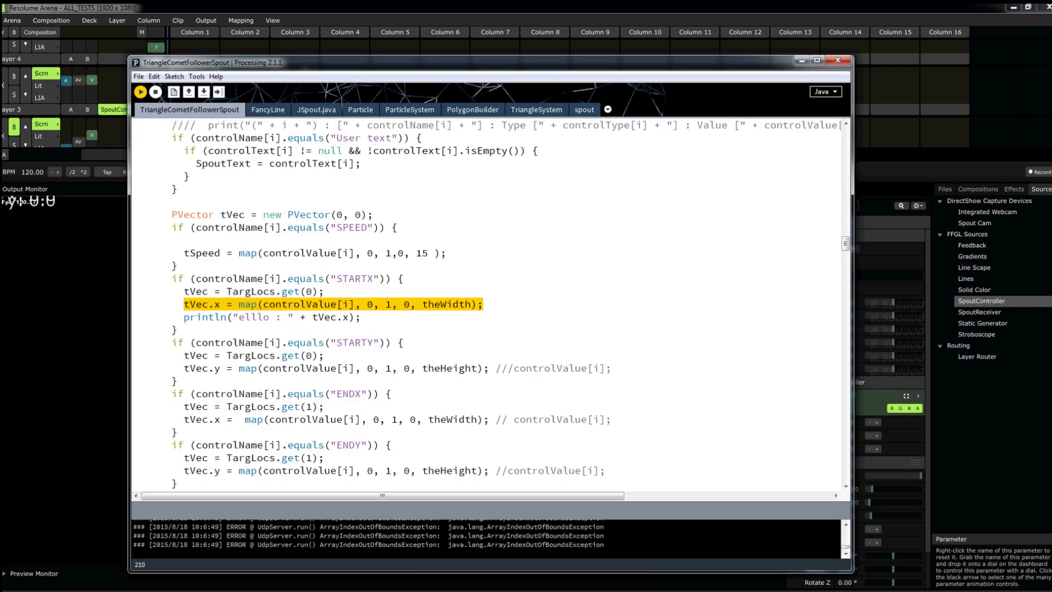
{"action": "left_click", "coordinate": [778, 267]}
{"action": "left_click_drag", "start_coordinate": [845, 243], "coordinate": [845, 132]}
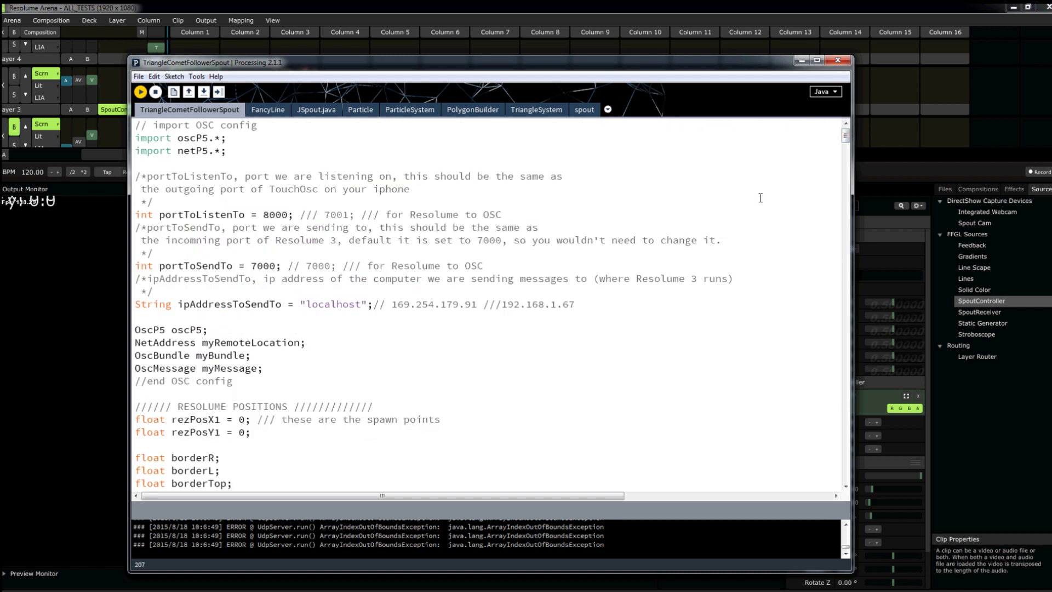
{"action": "scroll", "coordinate": [586, 278], "scroll_direction": "down", "scroll_amount": 11}
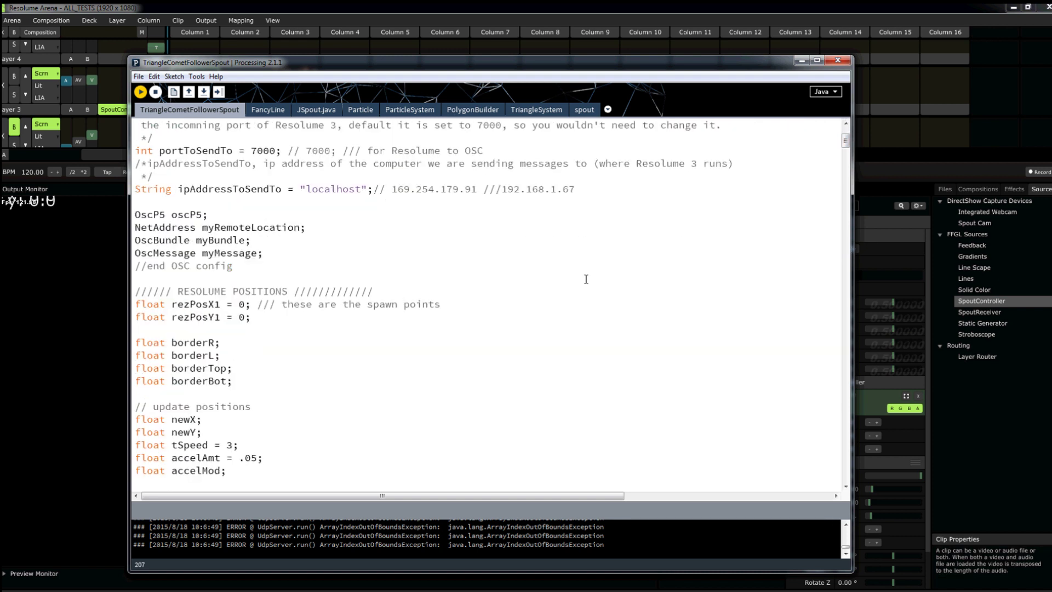
{"action": "scroll", "coordinate": [587, 278], "scroll_direction": "down", "scroll_amount": 20}
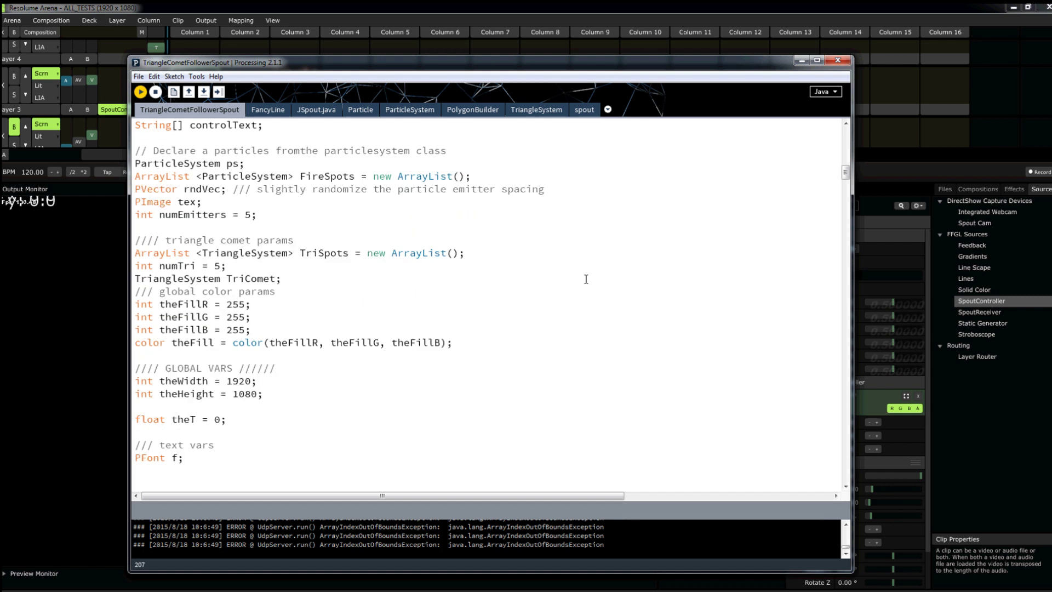
{"action": "scroll", "coordinate": [586, 278], "scroll_direction": "down", "scroll_amount": 8}
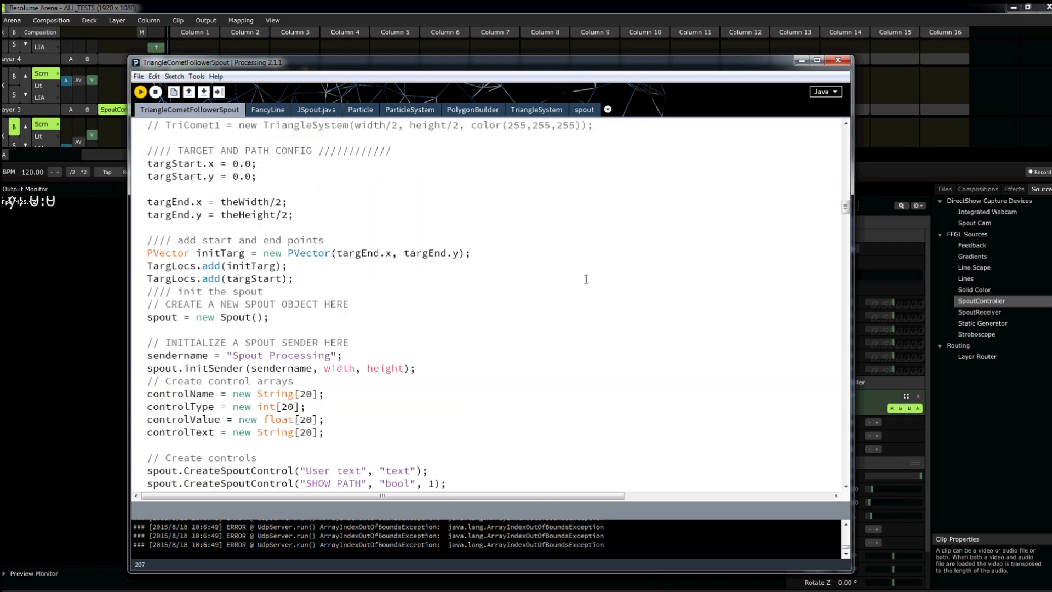
{"action": "scroll", "coordinate": [586, 278], "scroll_direction": "up", "scroll_amount": 14}
{"action": "left_click_drag", "start_coordinate": [257, 230], "coordinate": [134, 226]}
{"action": "scroll", "coordinate": [440, 280], "scroll_direction": "down", "scroll_amount": 20}
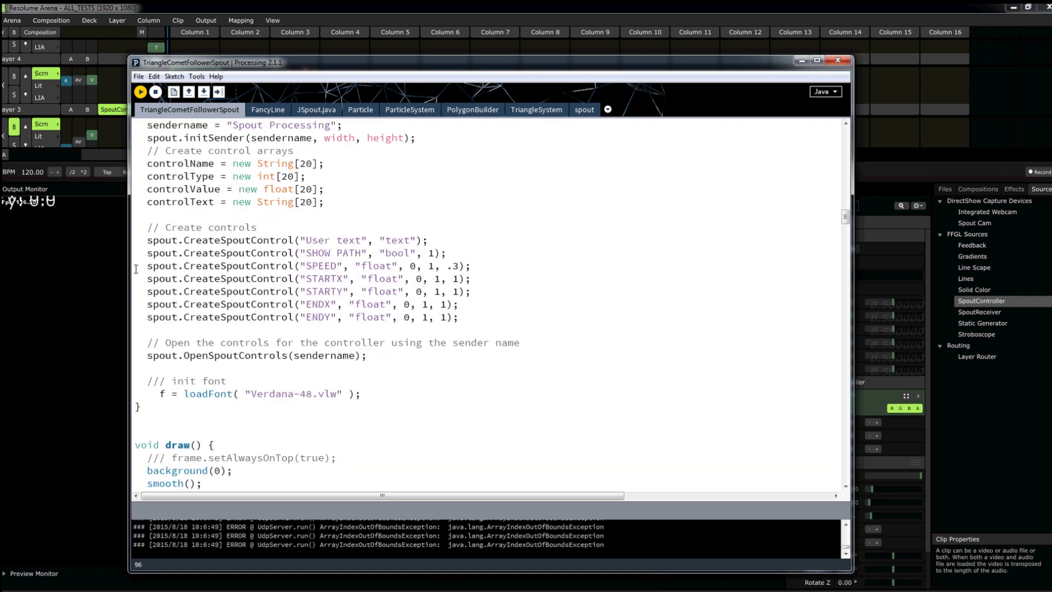
{"action": "left_click", "coordinate": [149, 241]}
{"action": "left_click_drag", "start_coordinate": [148, 241], "coordinate": [148, 314]}
{"action": "left_click", "coordinate": [477, 319]}
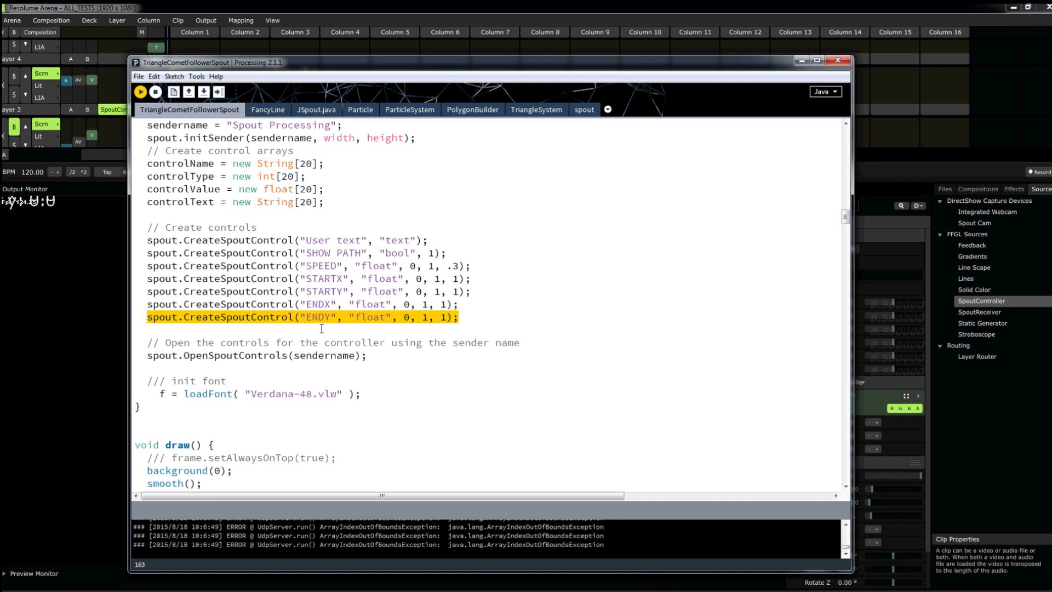
{"action": "left_click", "coordinate": [470, 317]}
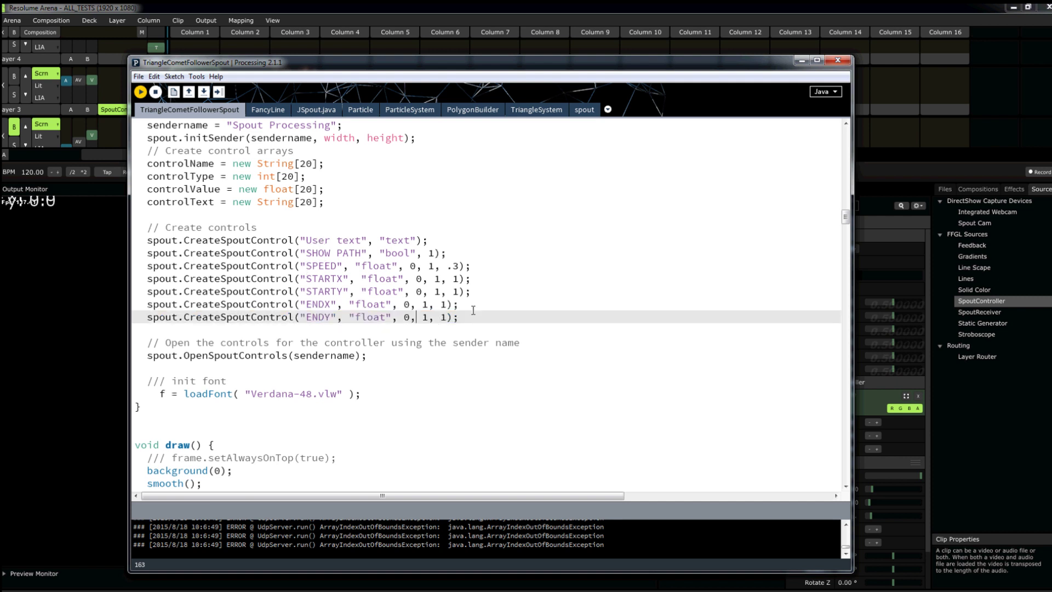
{"action": "left_click_drag", "start_coordinate": [469, 318], "coordinate": [147, 318]}
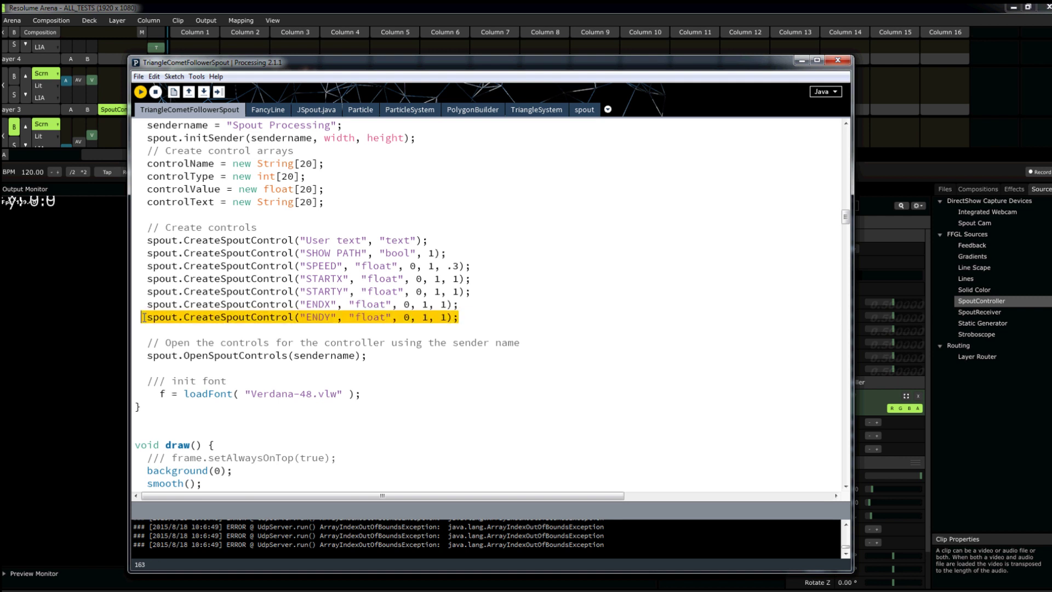
{"action": "left_click", "coordinate": [355, 342]}
{"action": "scroll", "coordinate": [361, 345], "scroll_direction": "down", "scroll_amount": 6}
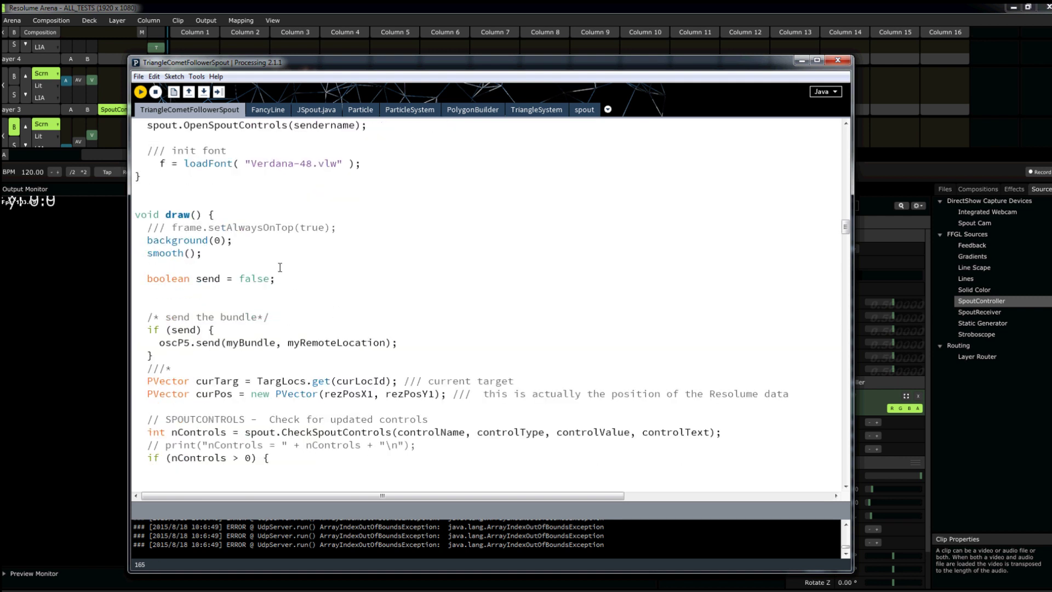
{"action": "left_click_drag", "start_coordinate": [209, 215], "coordinate": [165, 216]}
{"action": "scroll", "coordinate": [449, 354], "scroll_direction": "down", "scroll_amount": 13}
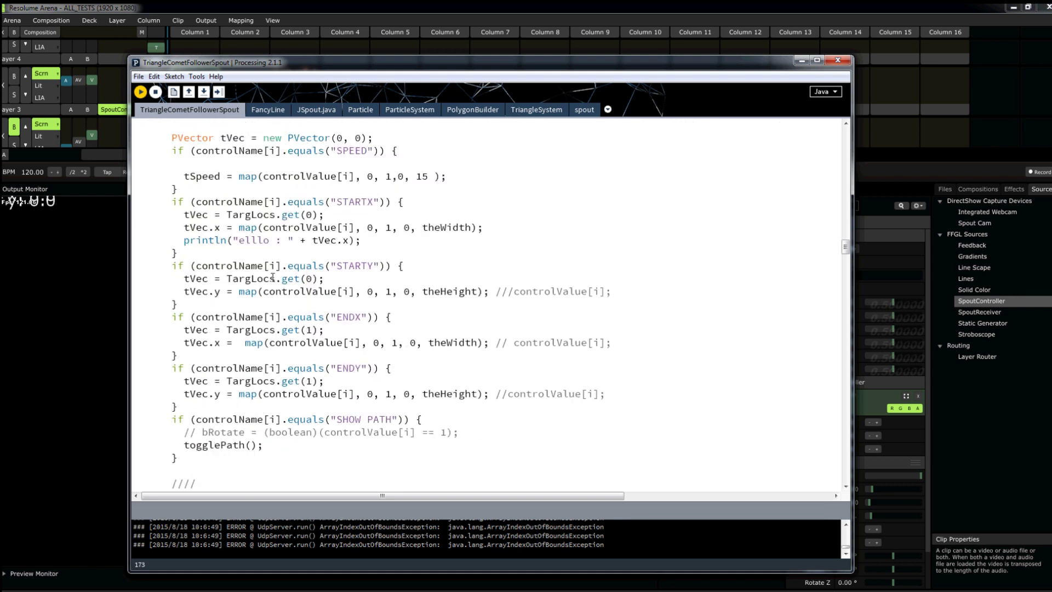
{"action": "left_click_drag", "start_coordinate": [195, 266], "coordinate": [391, 266]}
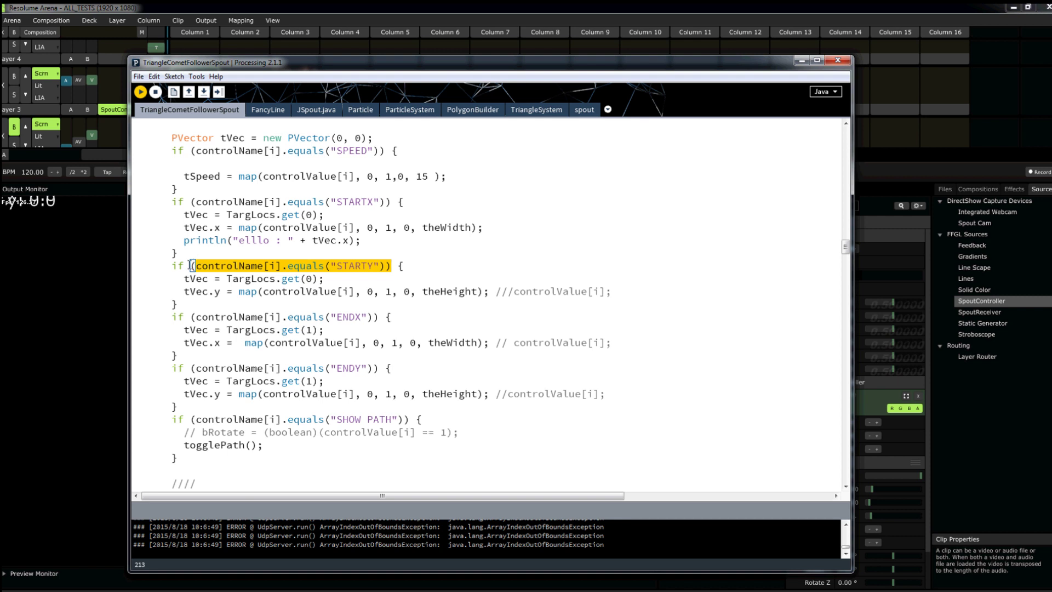
{"action": "left_click_drag", "start_coordinate": [191, 266], "coordinate": [392, 266]}
{"action": "double_click", "coordinate": [345, 266]}
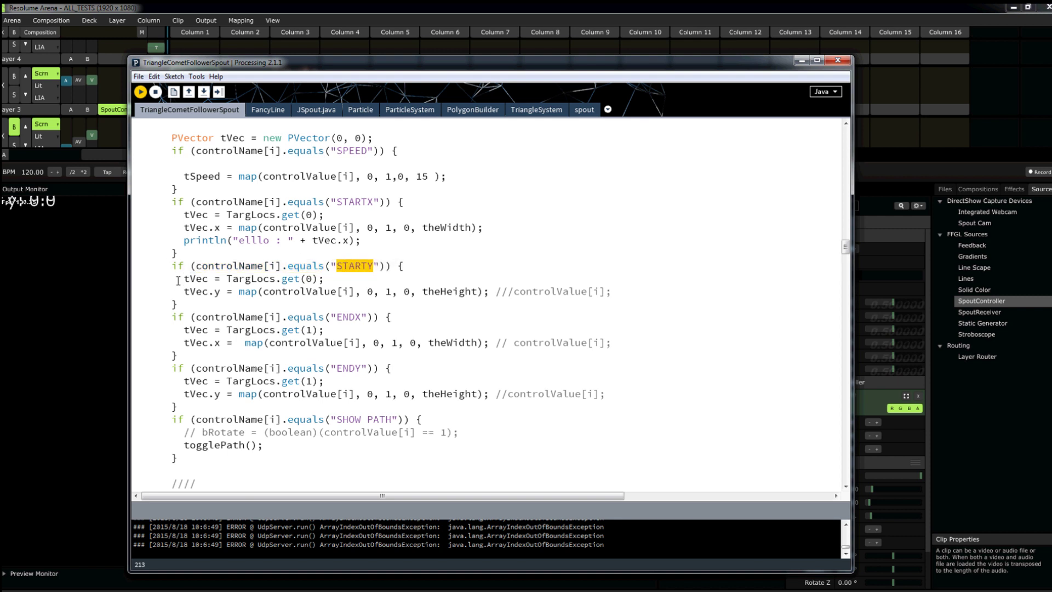
{"action": "left_click_drag", "start_coordinate": [184, 278], "coordinate": [367, 290]}
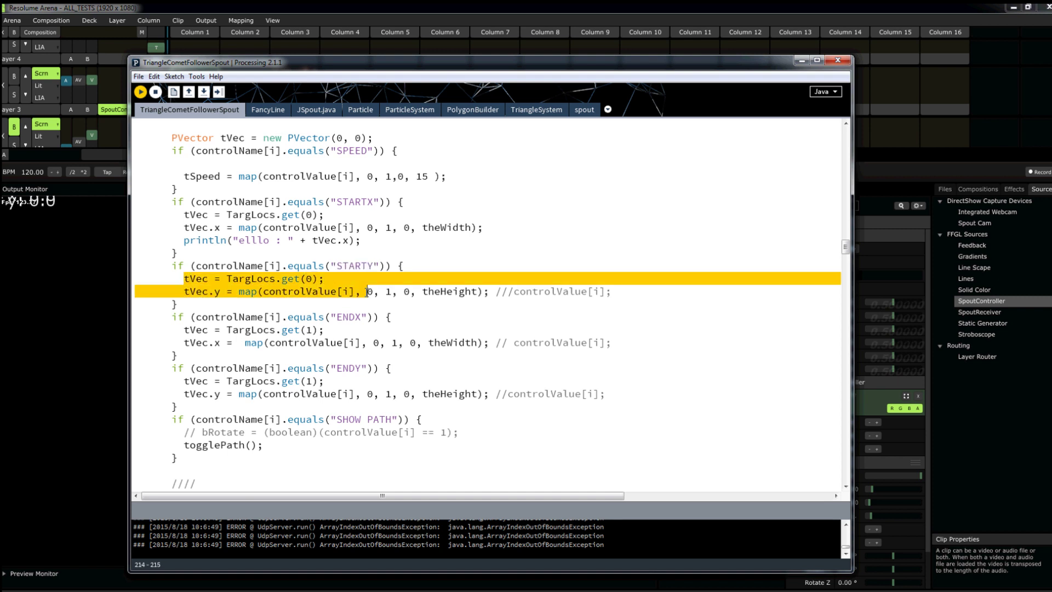
{"action": "left_click", "coordinate": [341, 291]}
{"action": "left_click_drag", "start_coordinate": [177, 278], "coordinate": [325, 279]}
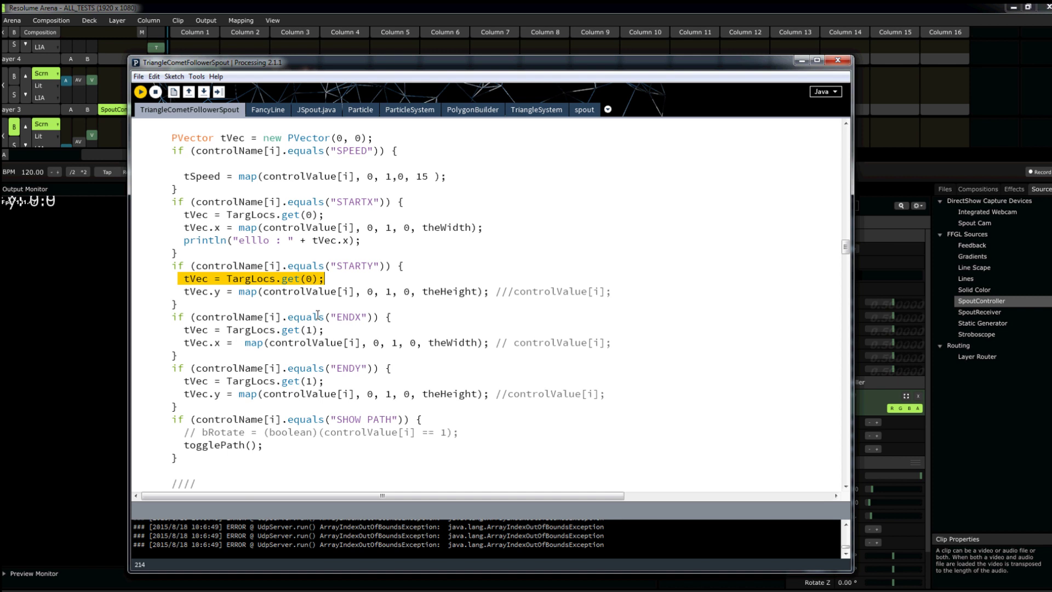